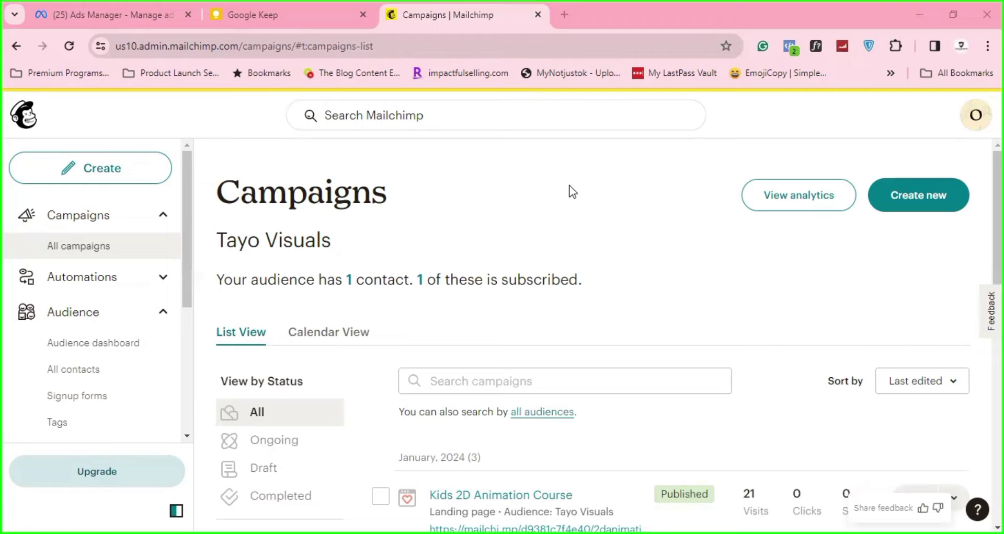
# Review the Tayo Visuals campaigns list, then switch to the Ads Manager campaigns tab
pyautogui.scroll(-3, 573, 192)
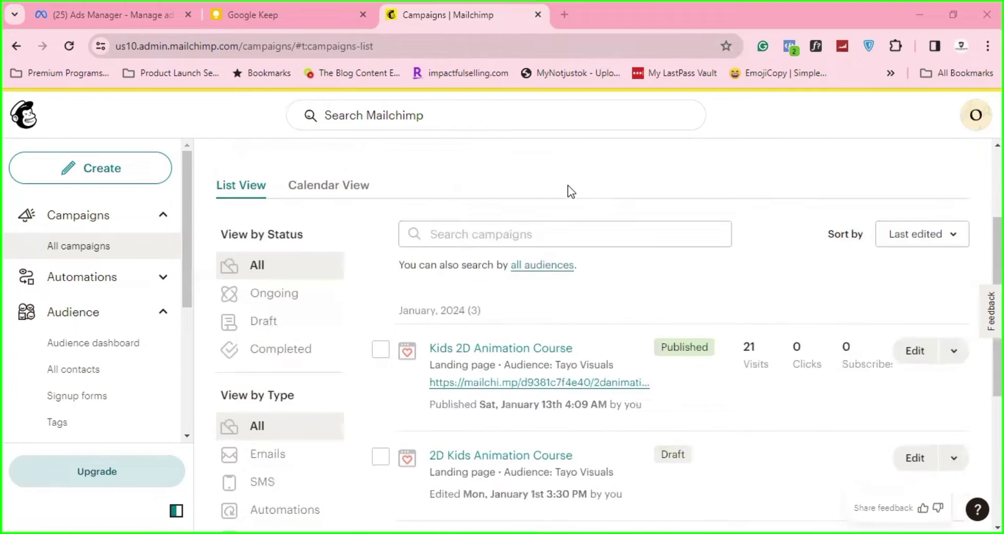
pyautogui.scroll(3, 570, 191)
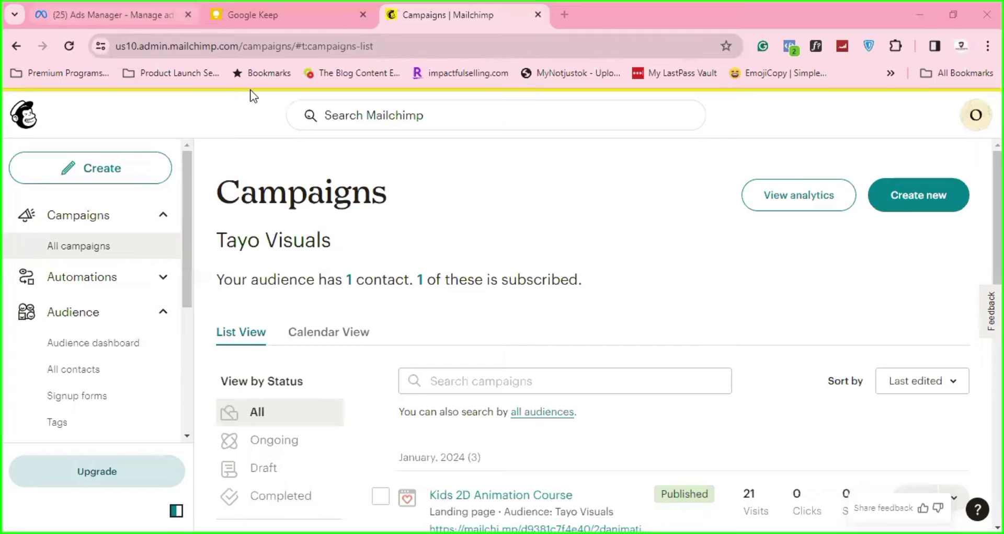
pyautogui.hotkey('ctrl', '1')
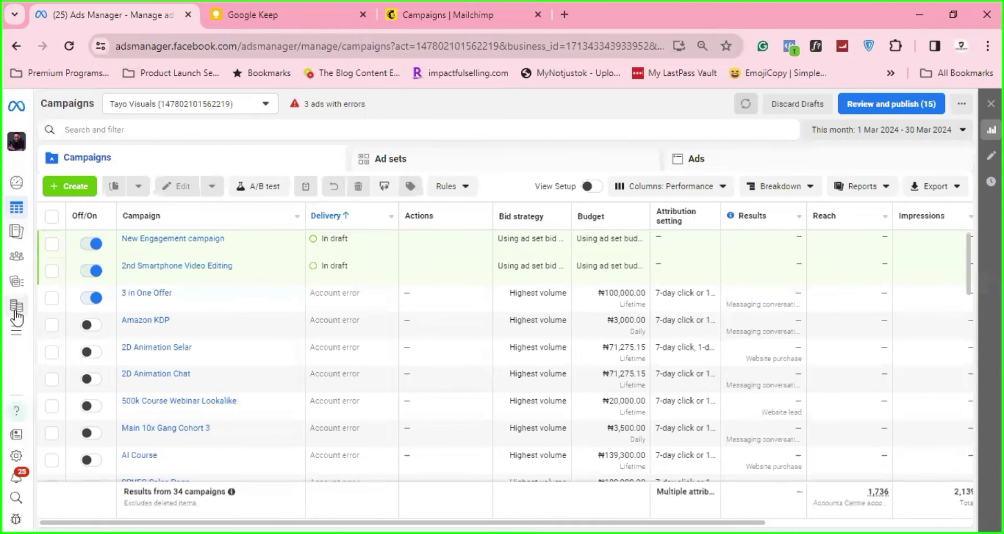
# Go to Events Manager through the All tools menu in Ads Manager's left navigation
pyautogui.moveTo(51, 335)
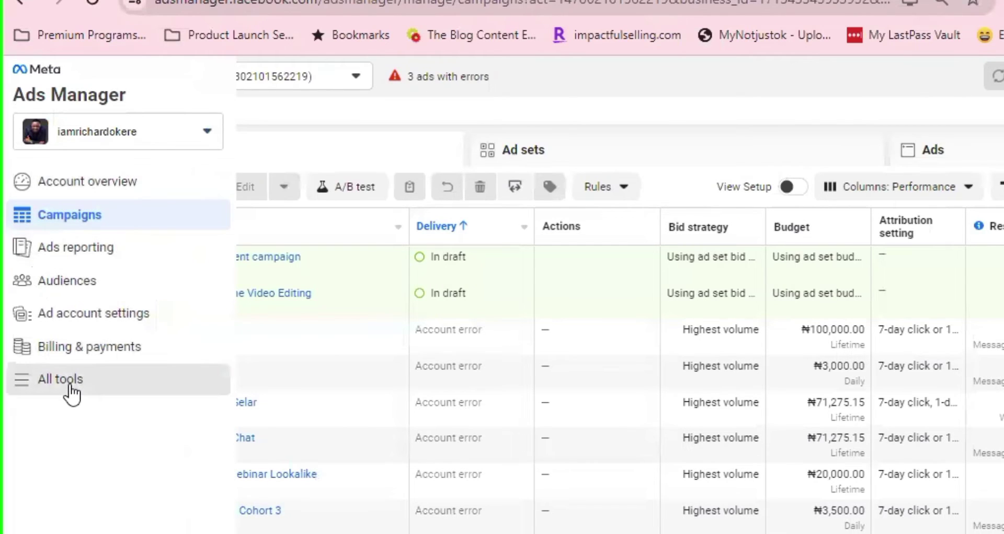
pyautogui.click(71, 394)
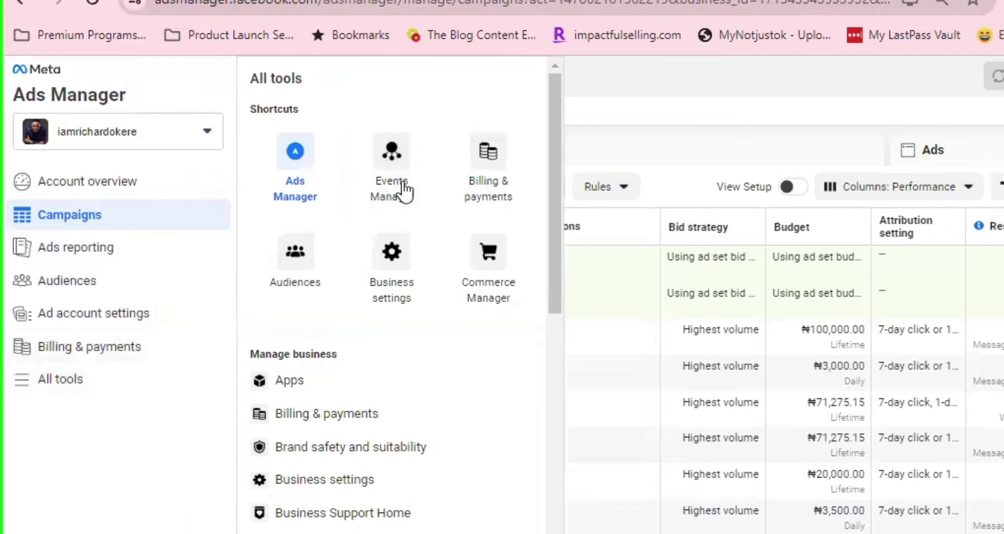
pyautogui.click(400, 180)
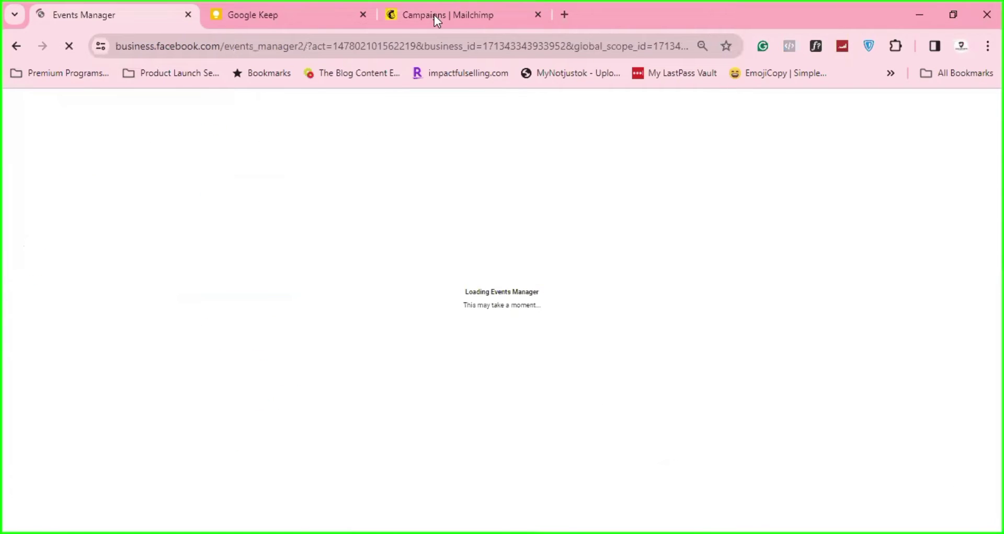
# Filter Mailchimp campaigns to Landing pages and edit the published Kids 2D Animation Course page
pyautogui.click(434, 15)
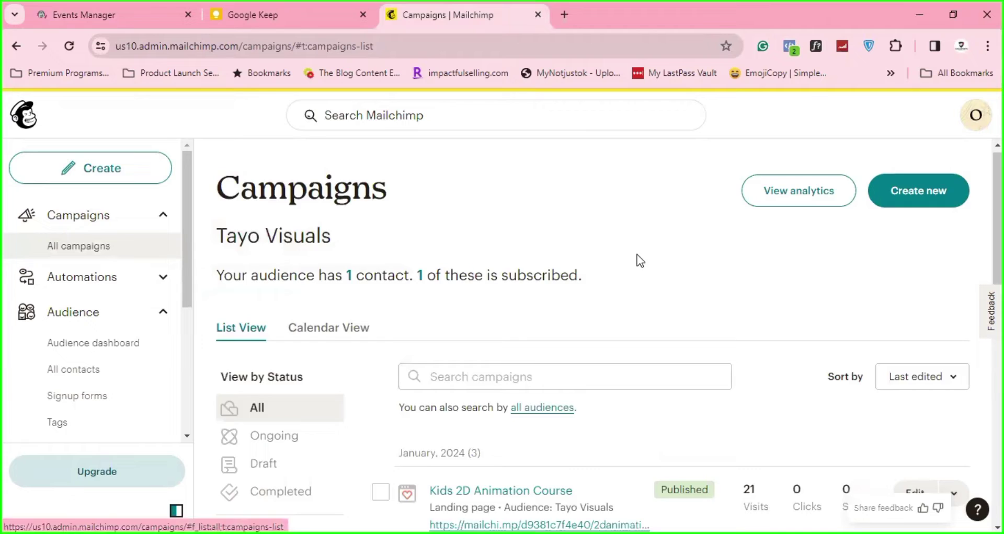
pyautogui.scroll(-6, 607, 270)
pyautogui.scroll(-1, 570, 276)
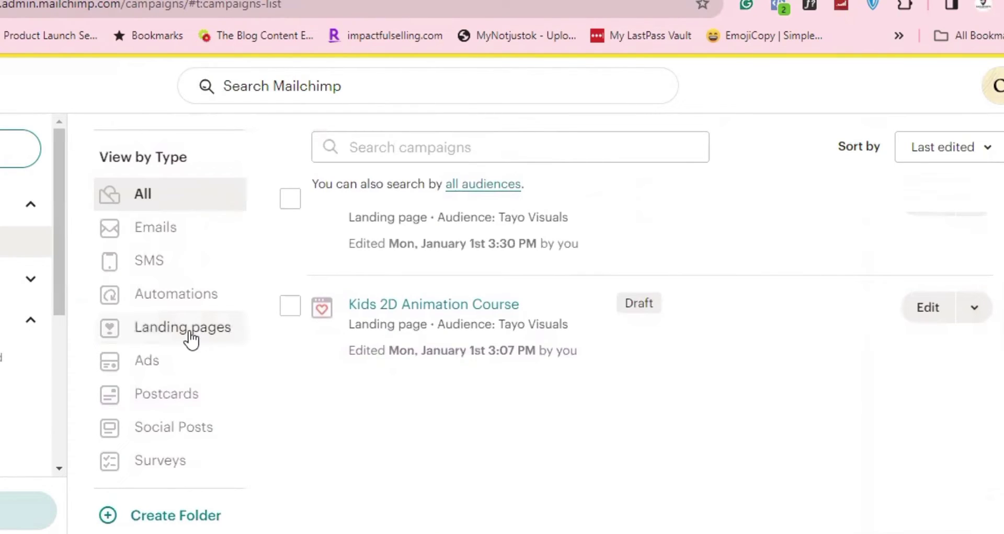
pyautogui.click(192, 340)
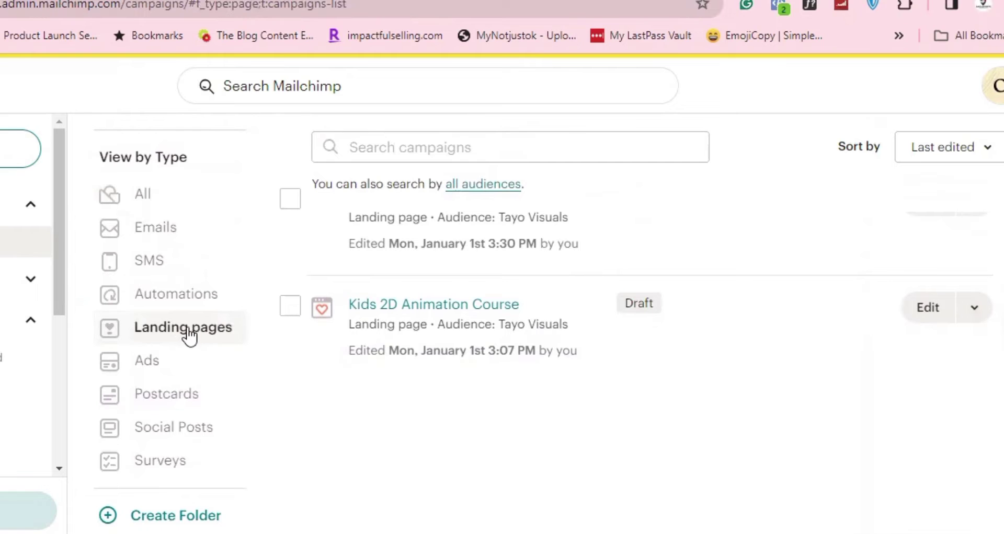
pyautogui.scroll(-3, 559, 307)
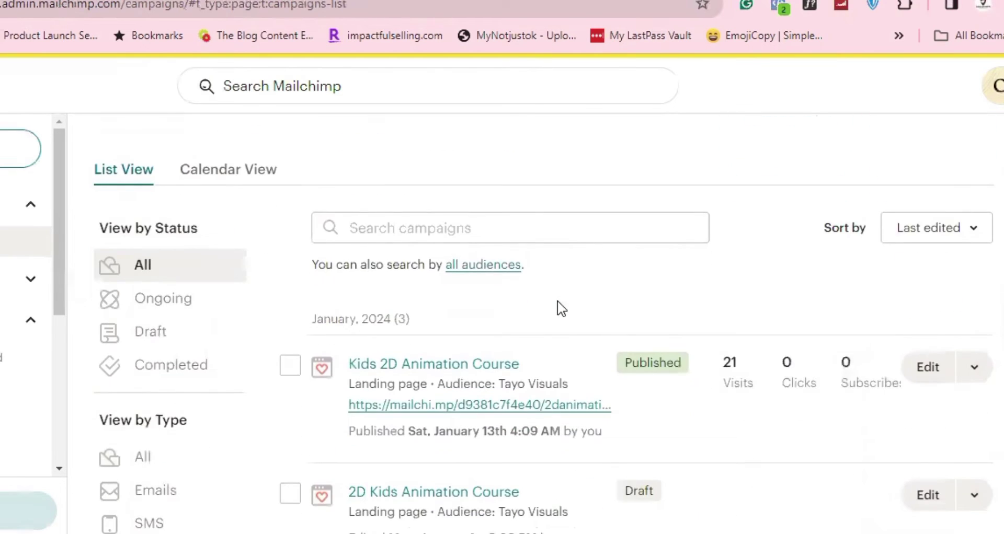
pyautogui.scroll(-2, 492, 314)
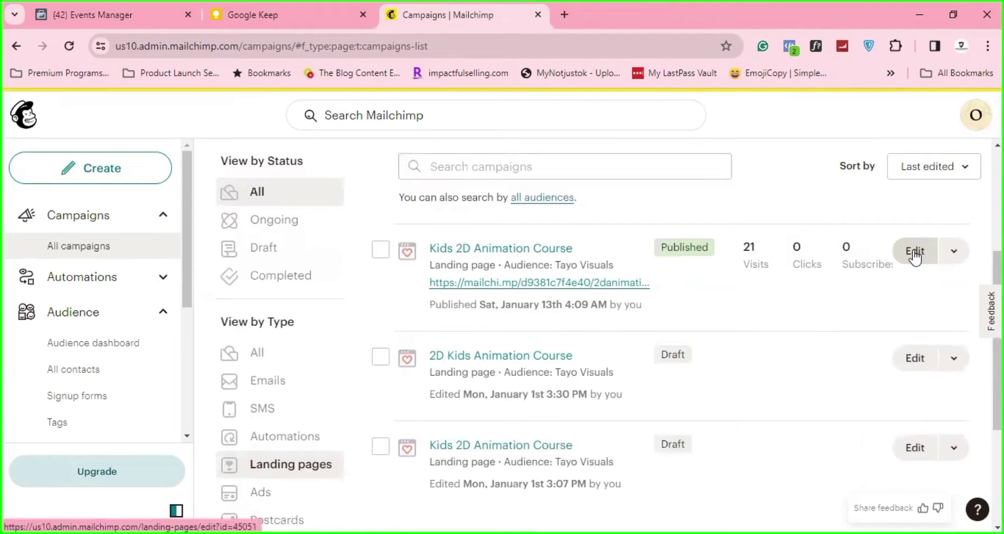
pyautogui.click(928, 255)
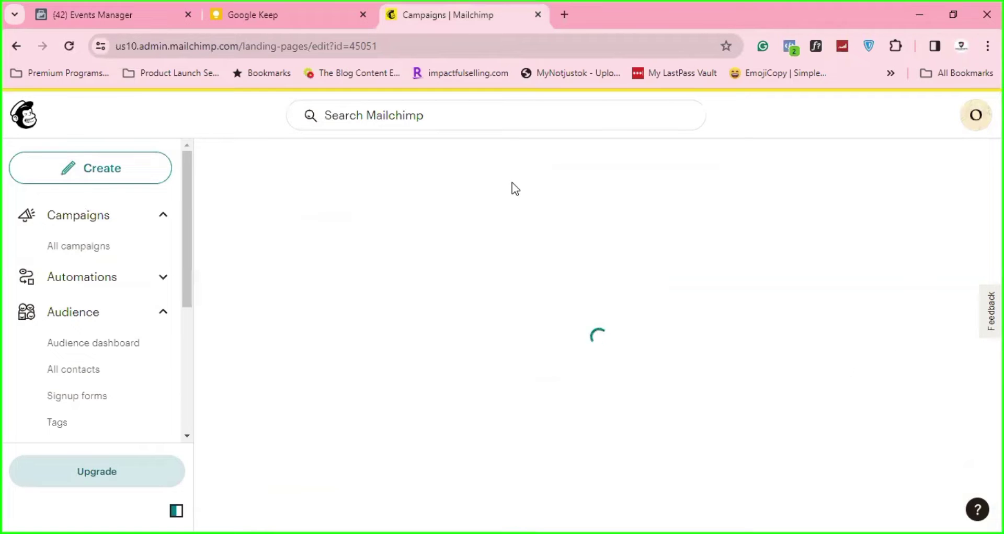
# Copy the Tayo Visuals dataset ID from the Events Manager overview
pyautogui.click(139, 15)
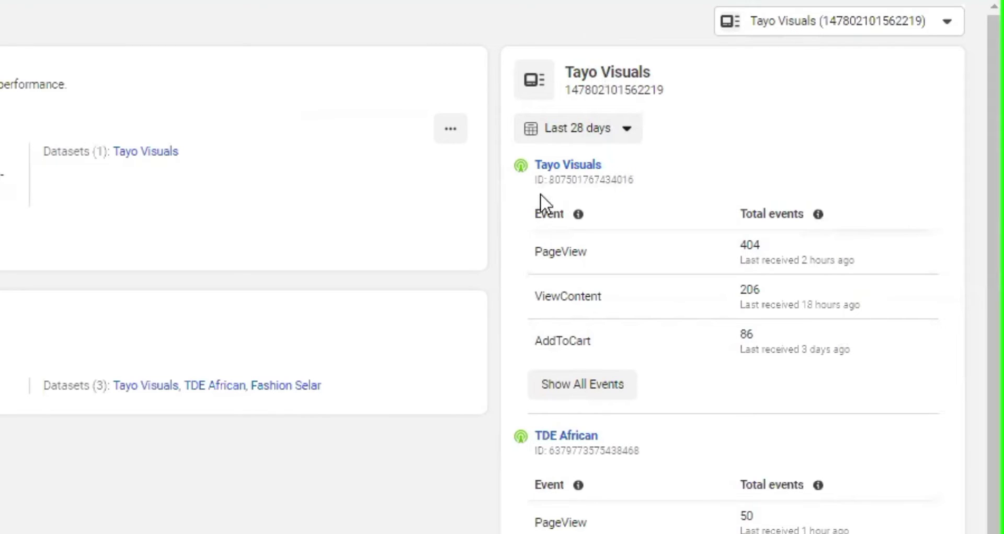
pyautogui.moveTo(549, 180); pyautogui.dragTo(648, 189)
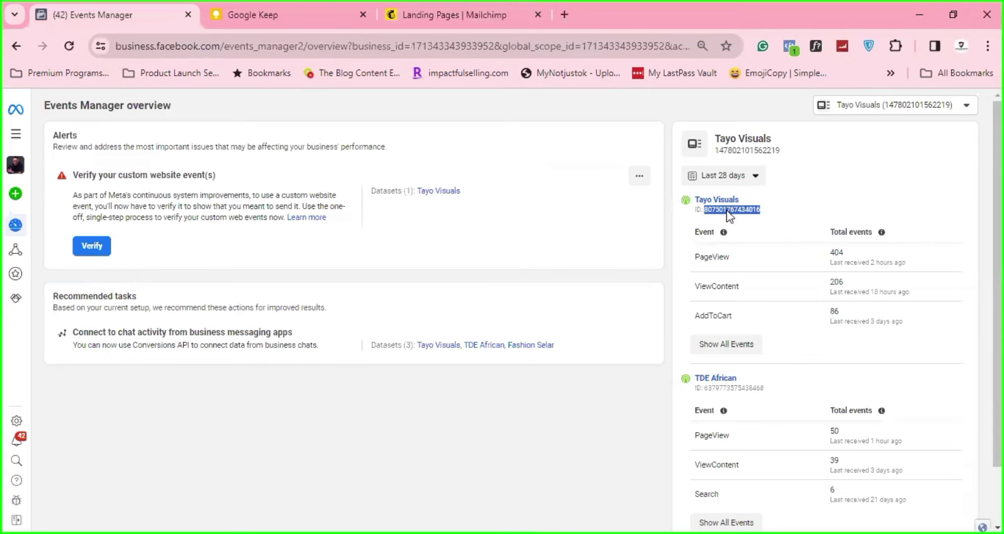
pyautogui.rightClick(628, 186)
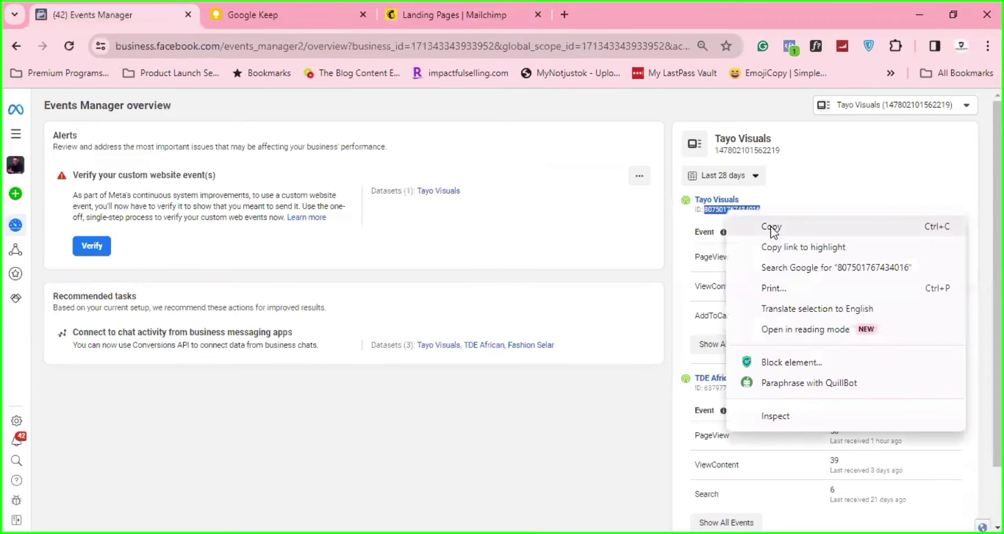
pyautogui.click(648, 203)
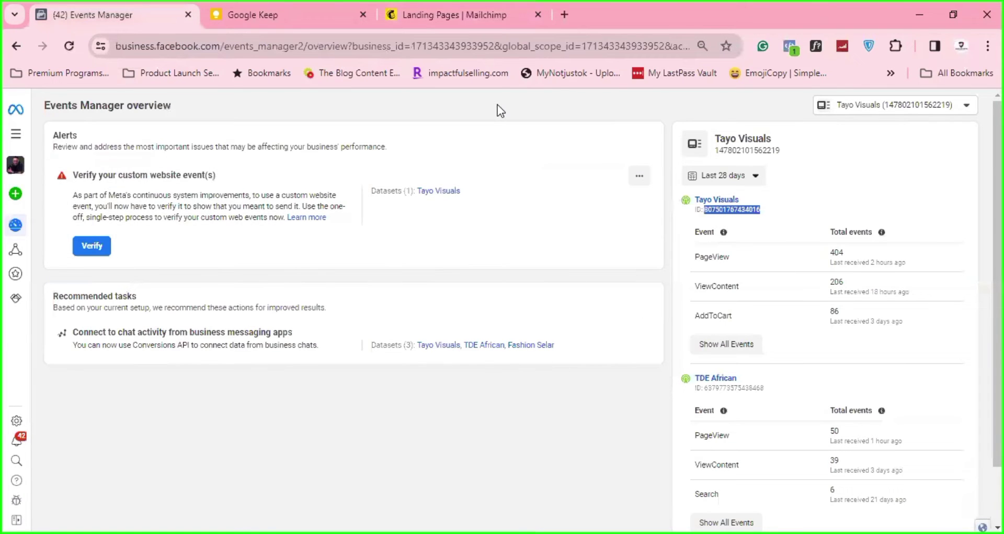
# Enable Meta Pixel tracking under Settings & Tracking using the existing Tayo Visuals pixel ID
pyautogui.click(437, 11)
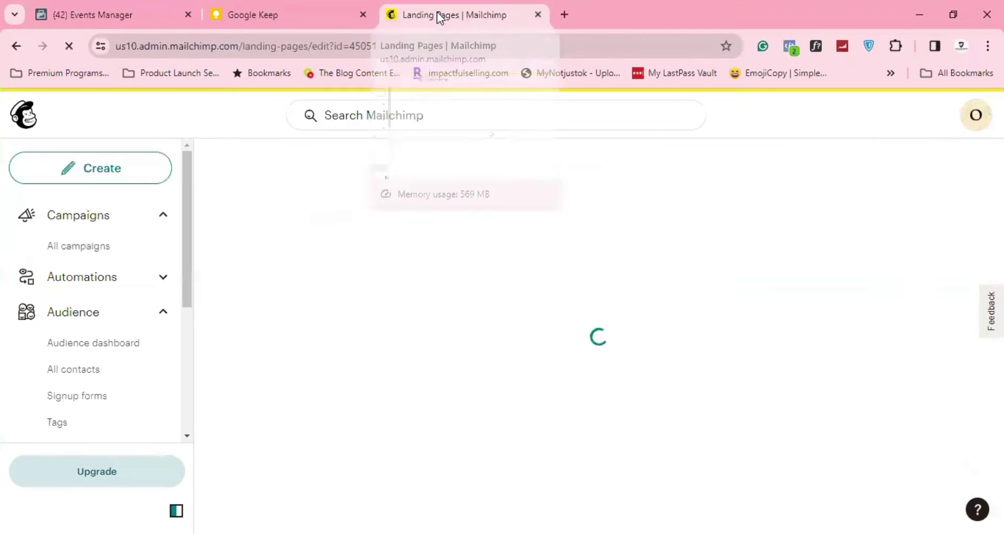
pyautogui.scroll(-10, 522, 403)
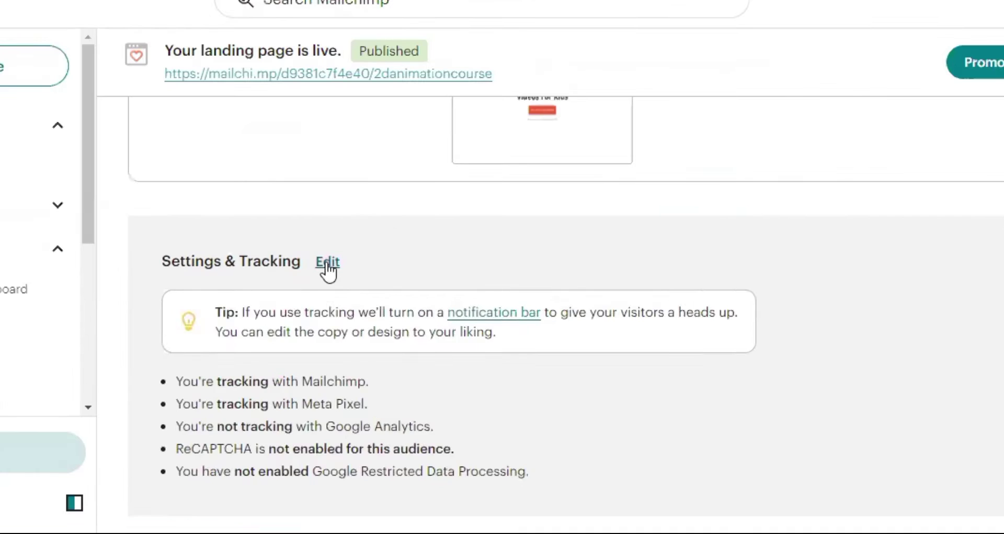
pyautogui.click(375, 322)
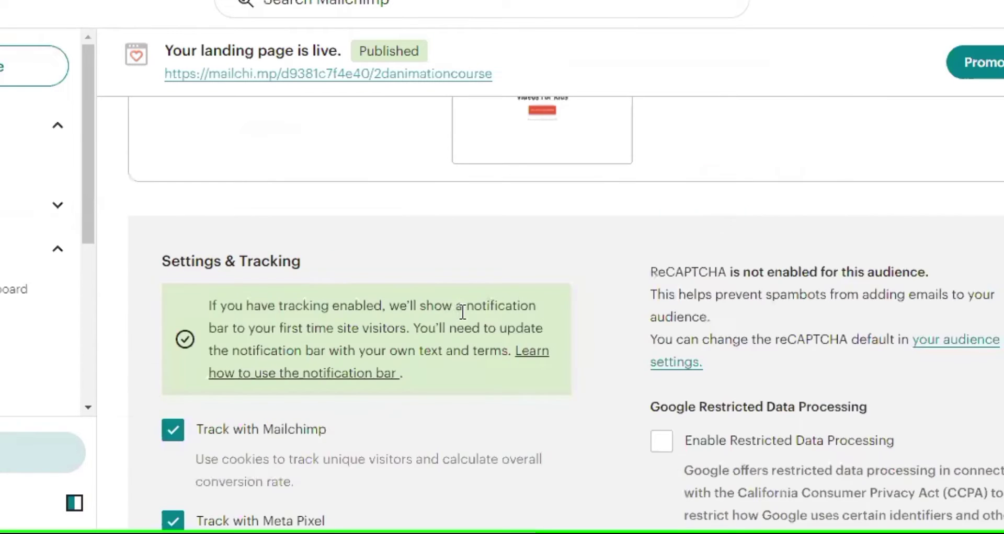
pyautogui.scroll(-5, 479, 357)
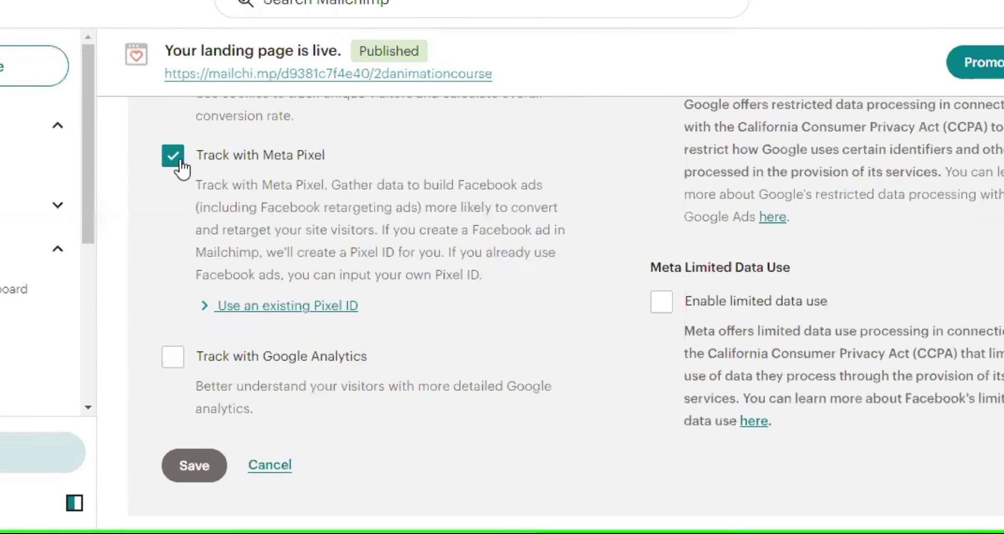
pyautogui.click(257, 311)
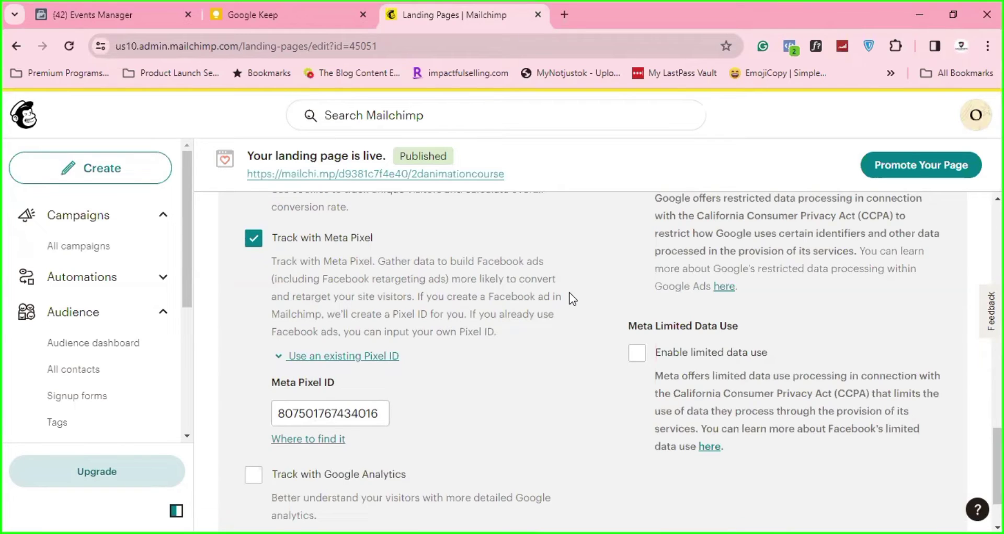
pyautogui.scroll(4, 572, 299)
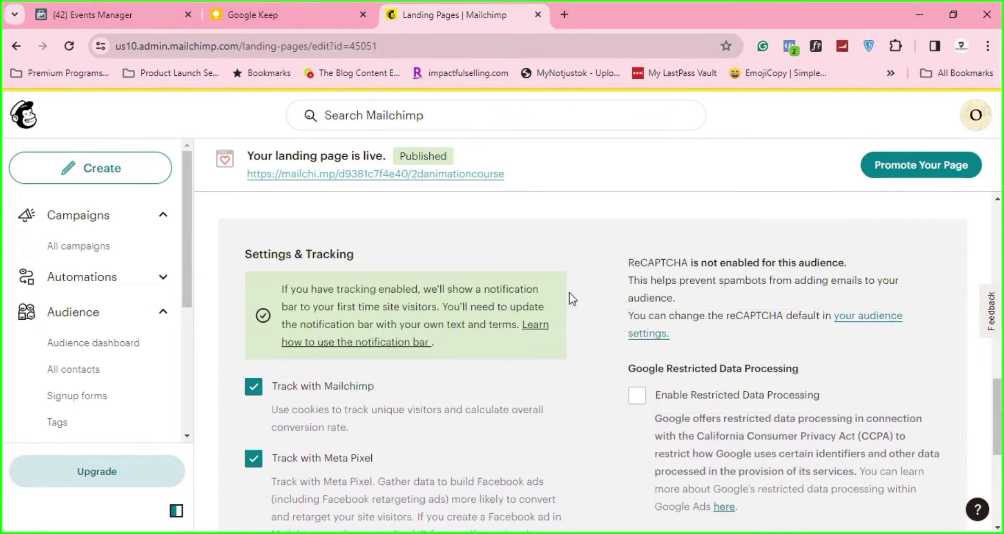
pyautogui.scroll(4, 570, 295)
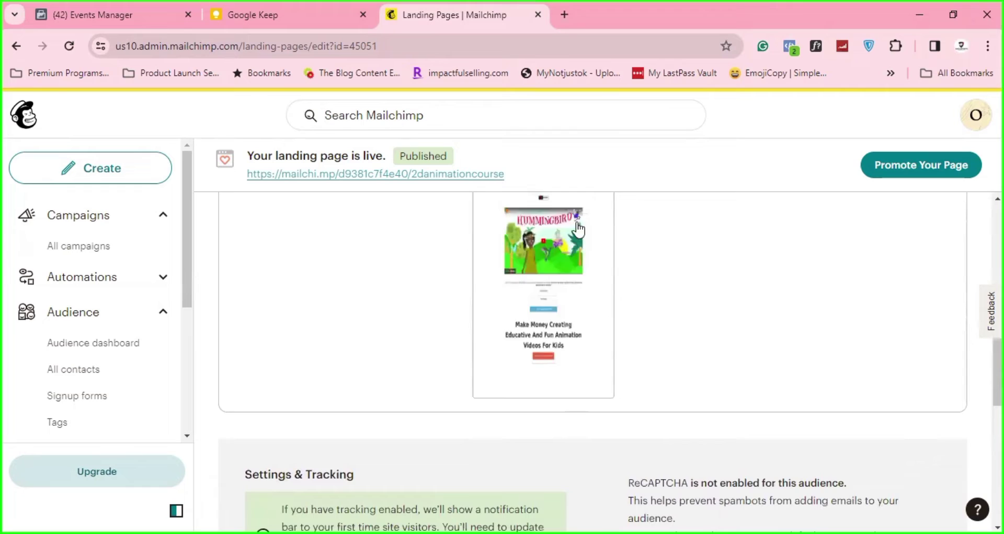
# Open a new tab and check it with the Meta Pixel Helper, then dismiss the report
pyautogui.click(564, 15)
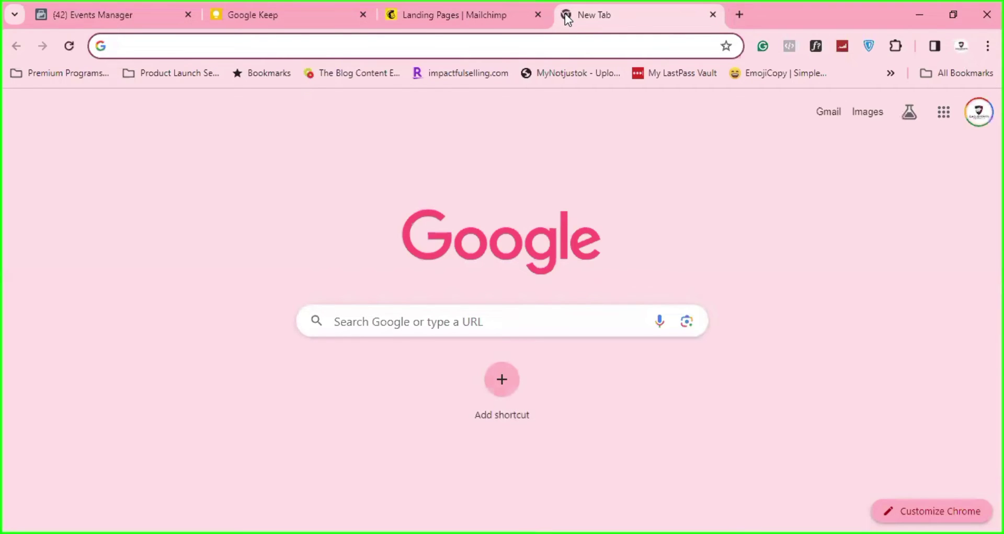
pyautogui.click(789, 46)
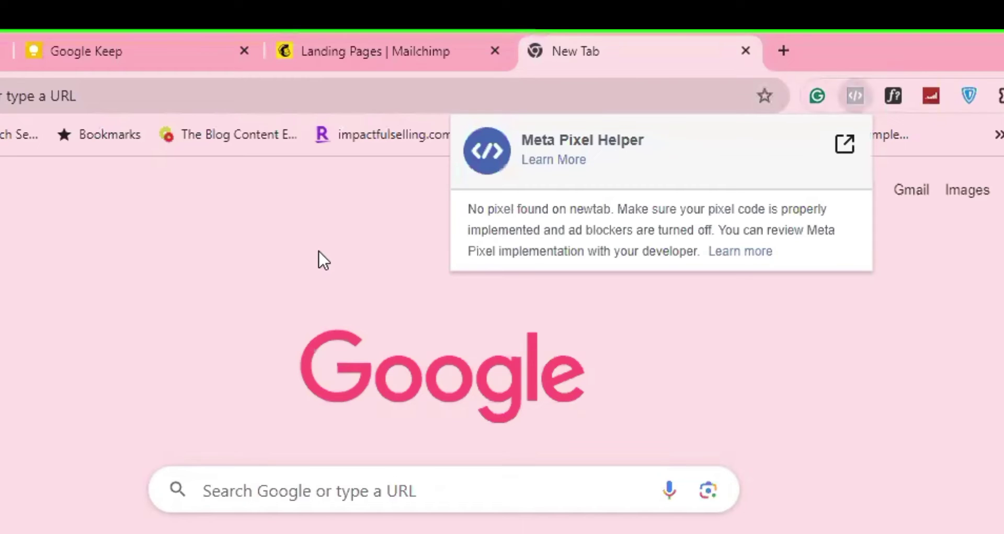
pyautogui.click(322, 259)
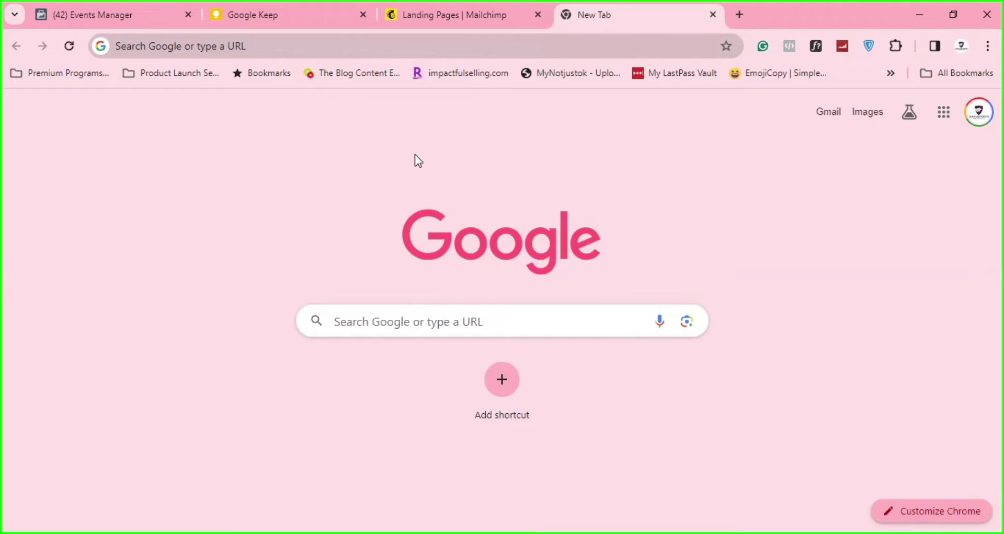
# Search Google for 'google web store' and go to the Chrome Web Store
pyautogui.hotkey('ctrl', 'l')
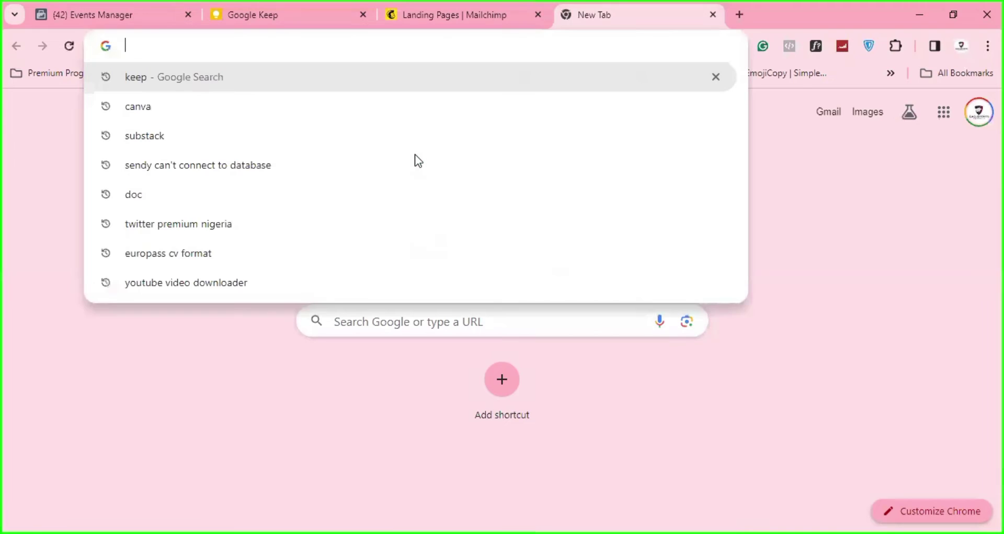
pyautogui.write('google')
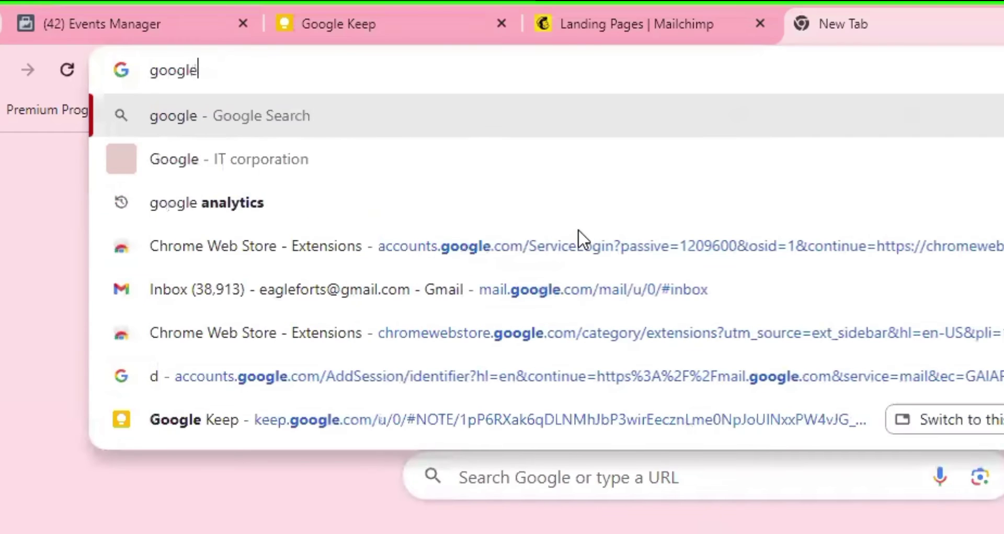
pyautogui.write(' w')
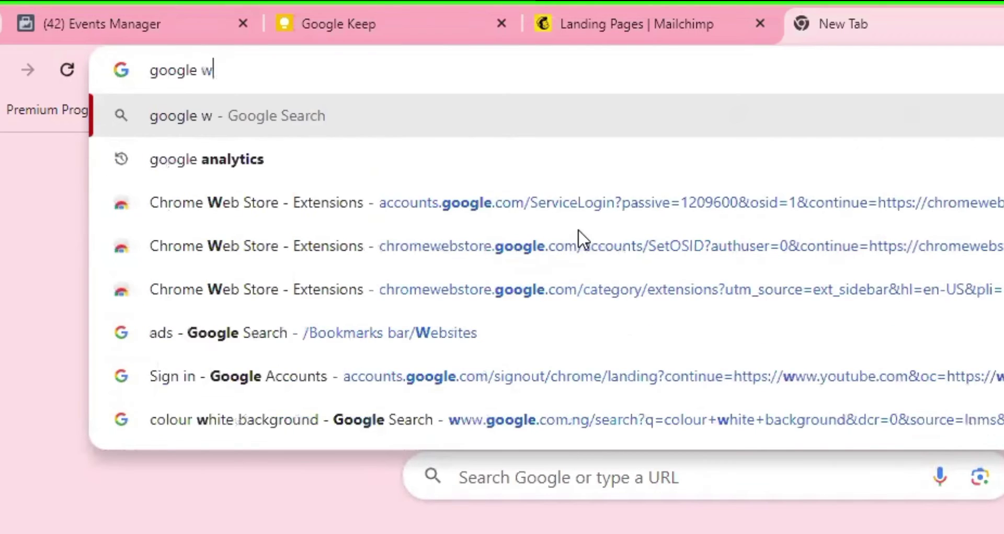
pyautogui.write('eb store\\')
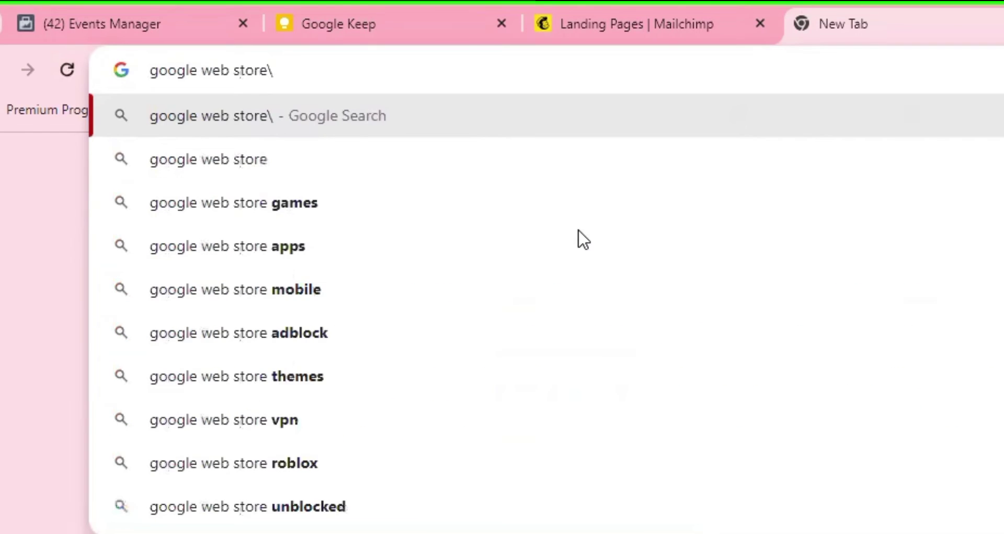
pyautogui.press('BackSpace')
pyautogui.press('Return')
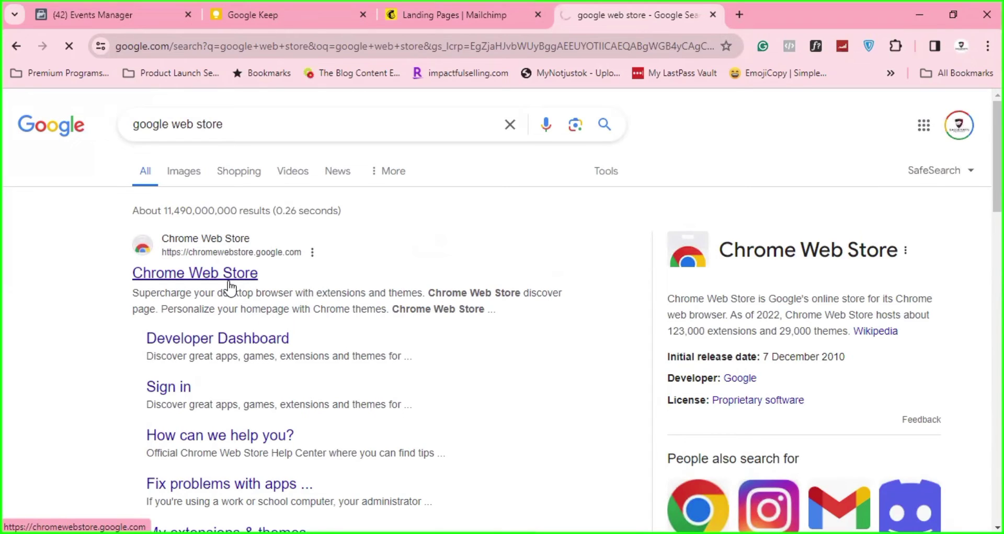
pyautogui.click(228, 283)
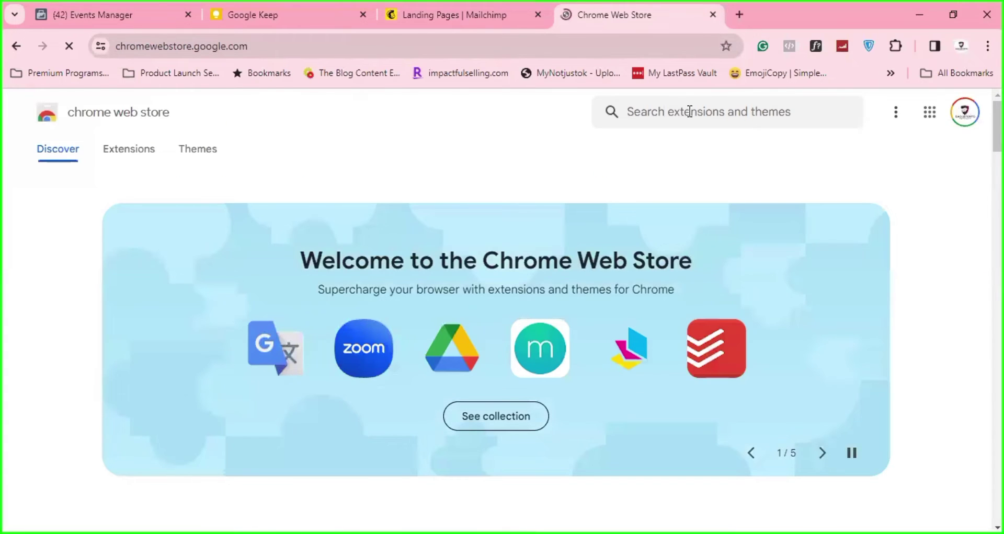
# Search the store for 'meta pixel helper' to confirm it's already installed
pyautogui.click(688, 112)
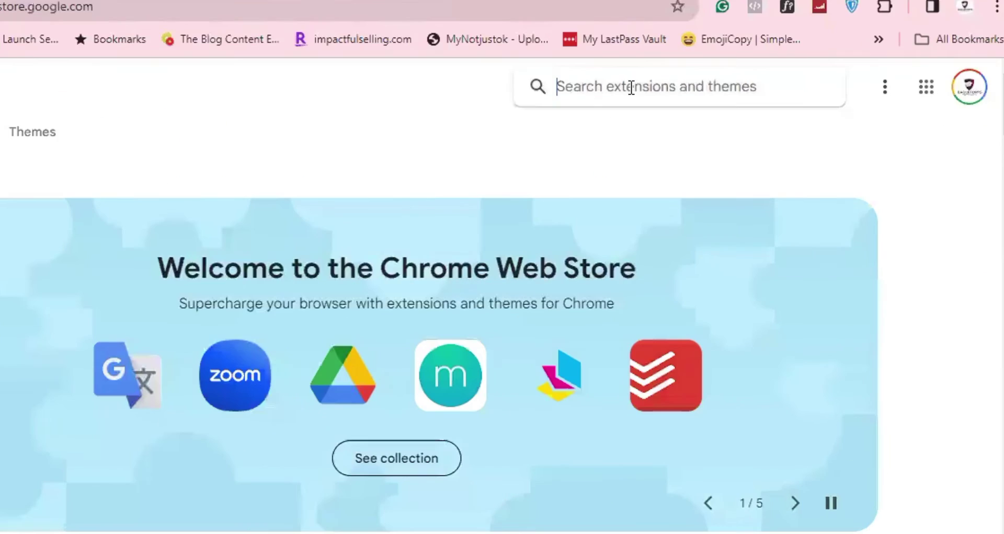
pyautogui.write('meta pi')
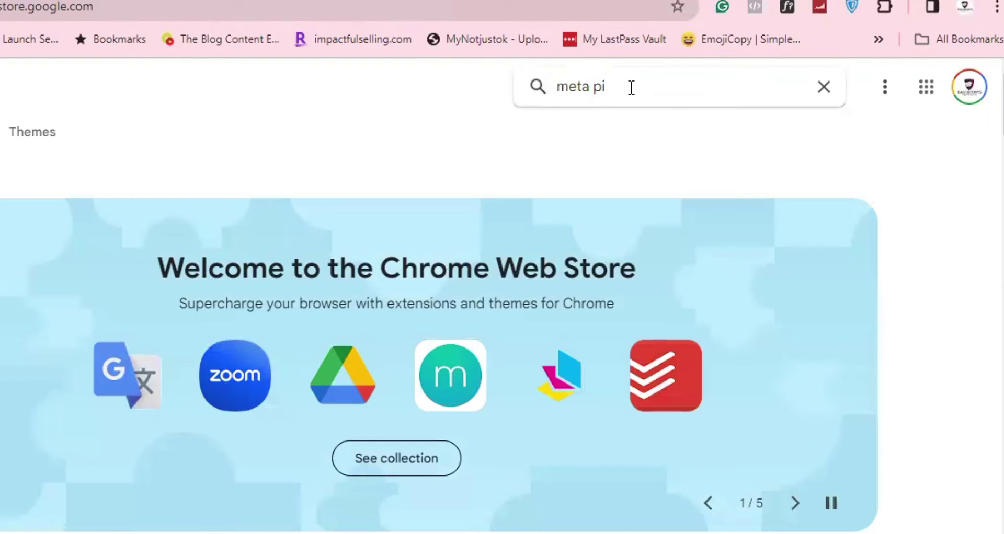
pyautogui.write('xel helper')
pyautogui.press('Return')
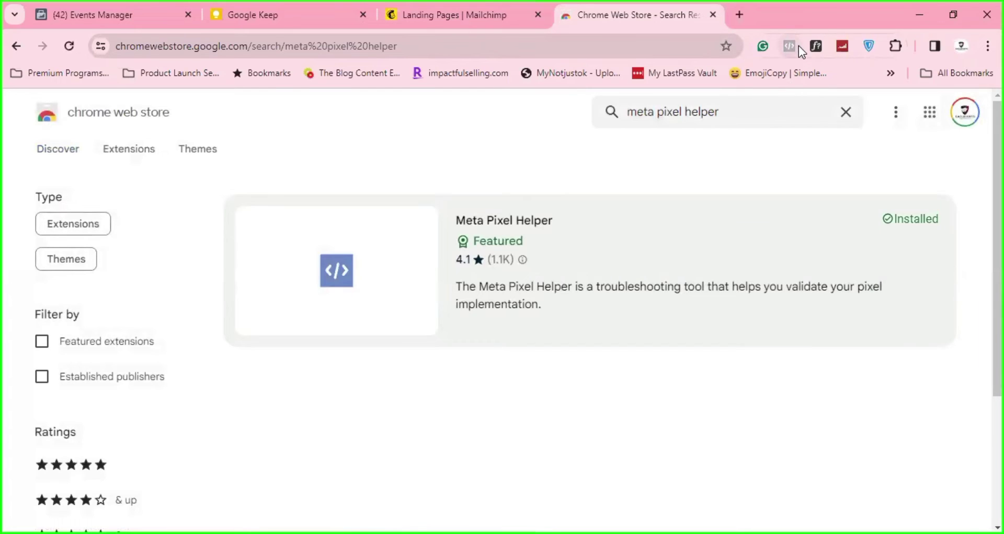
# Open the published Kids 2D Animation Course landing page in a new tab
pyautogui.click(465, 14)
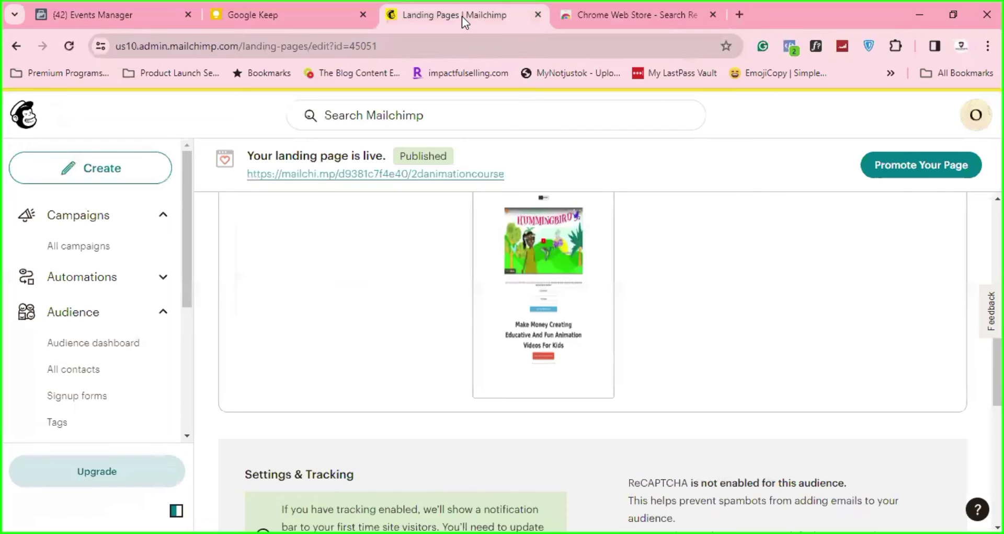
pyautogui.rightClick(321, 185)
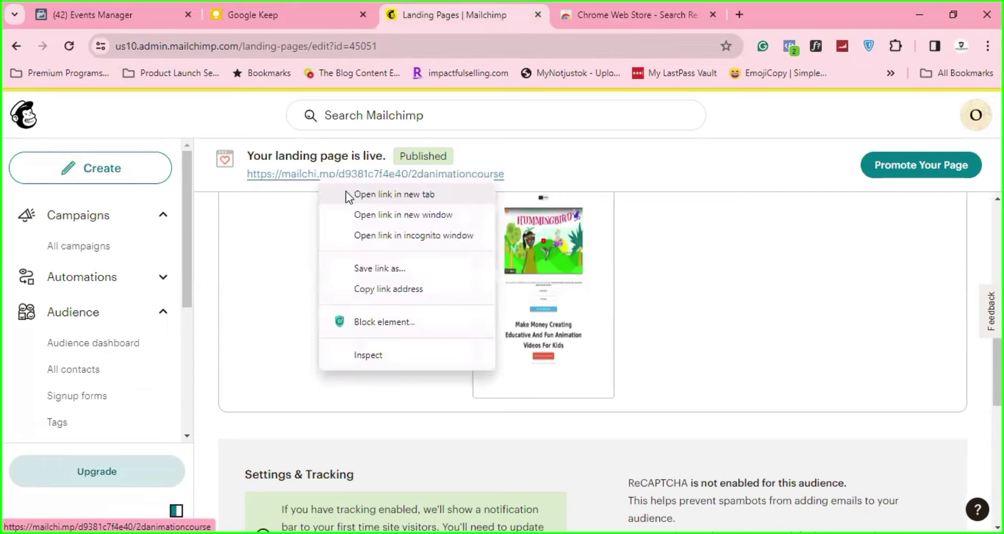
pyautogui.click(301, 171)
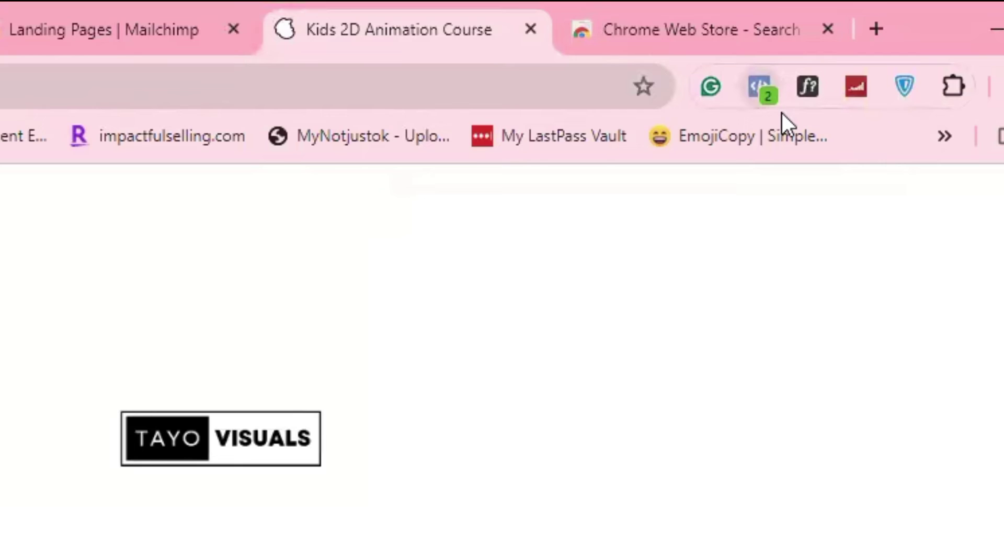
# Confirm with Meta Pixel Helper that PageView and ViewContent fire, then return to Events Manager
pyautogui.click(761, 86)
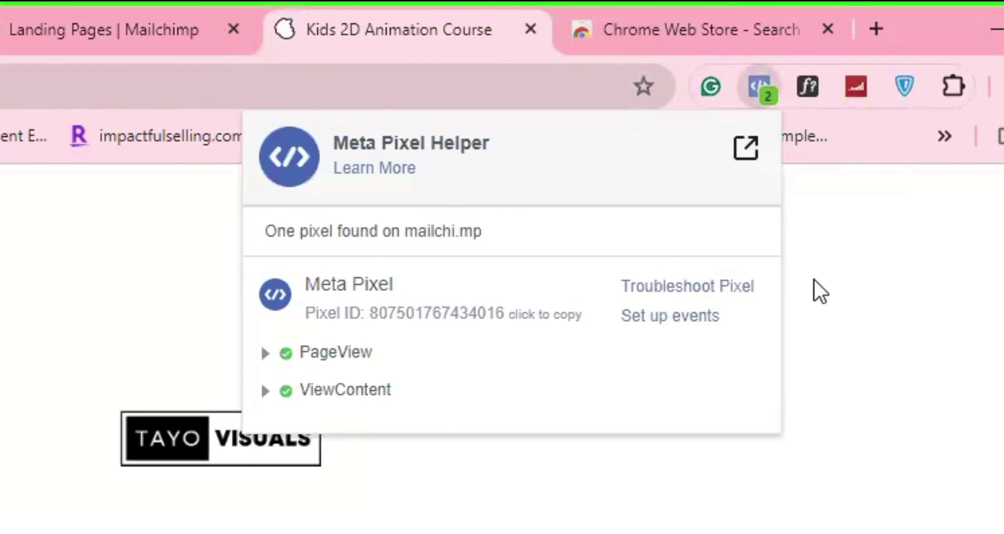
pyautogui.click(865, 273)
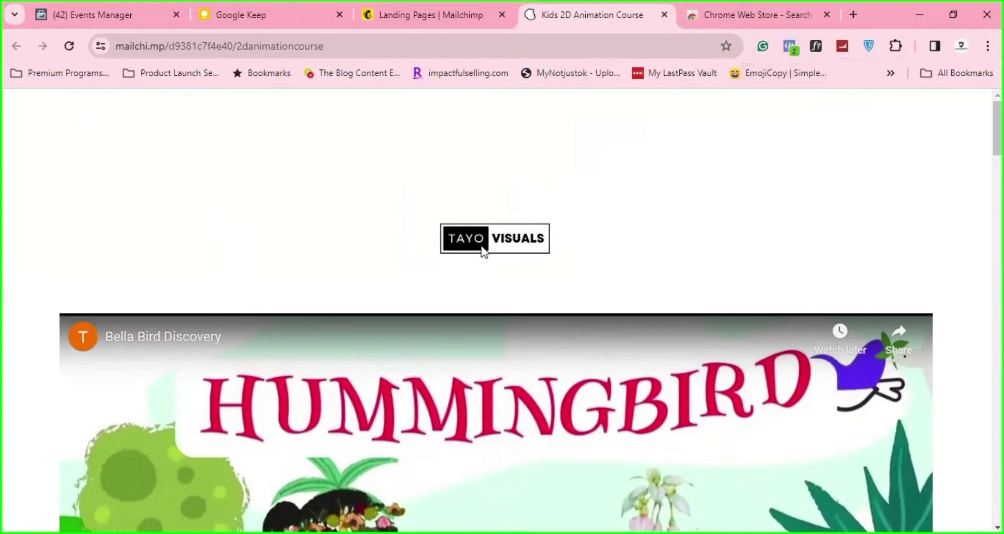
pyautogui.scroll(-5, 560, 242)
pyautogui.scroll(5, 560, 243)
pyautogui.scroll(-8, 558, 170)
pyautogui.scroll(-4, 558, 168)
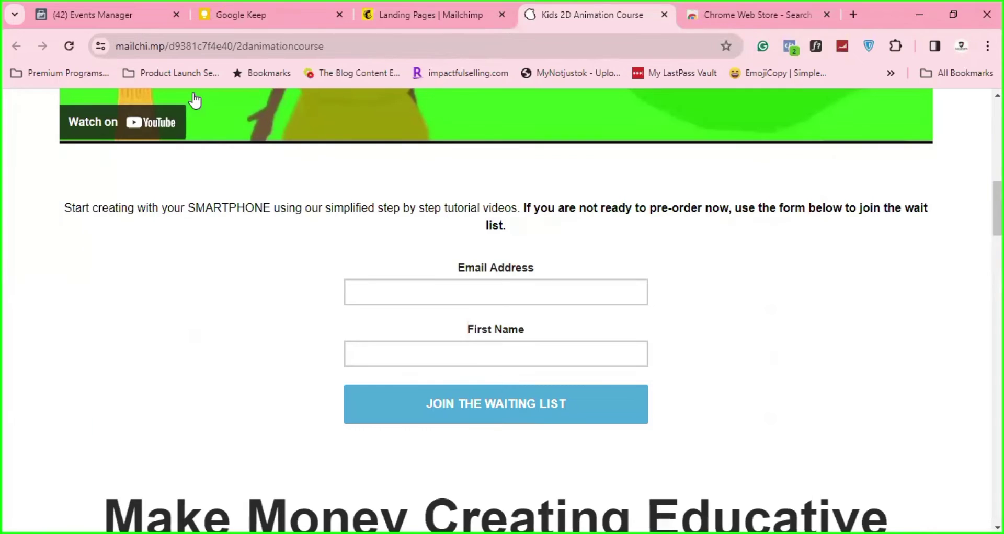
pyautogui.hotkey('ctrl', '1')
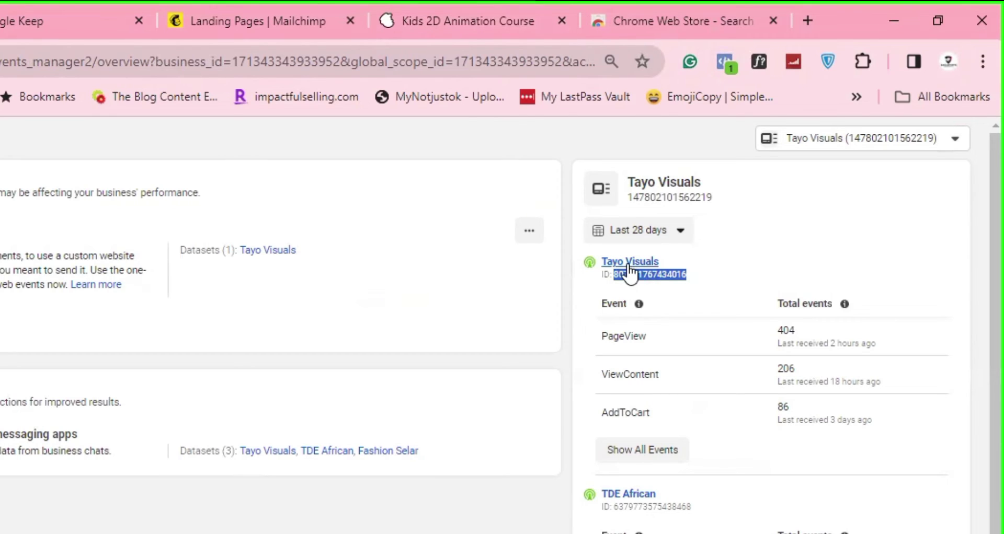
# Open the Tayo Visuals dataset's settings and copy the live landing page's URL
pyautogui.click(629, 264)
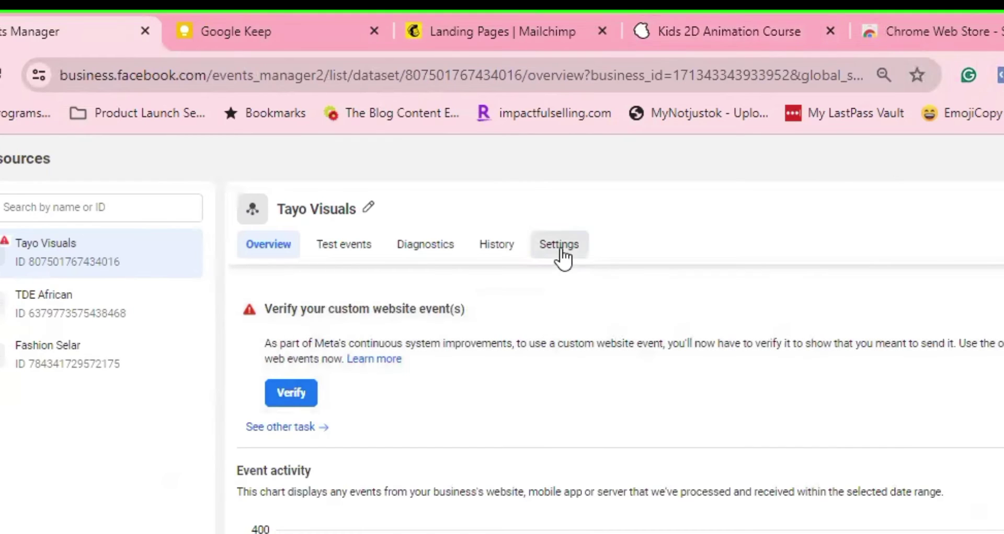
pyautogui.click(558, 247)
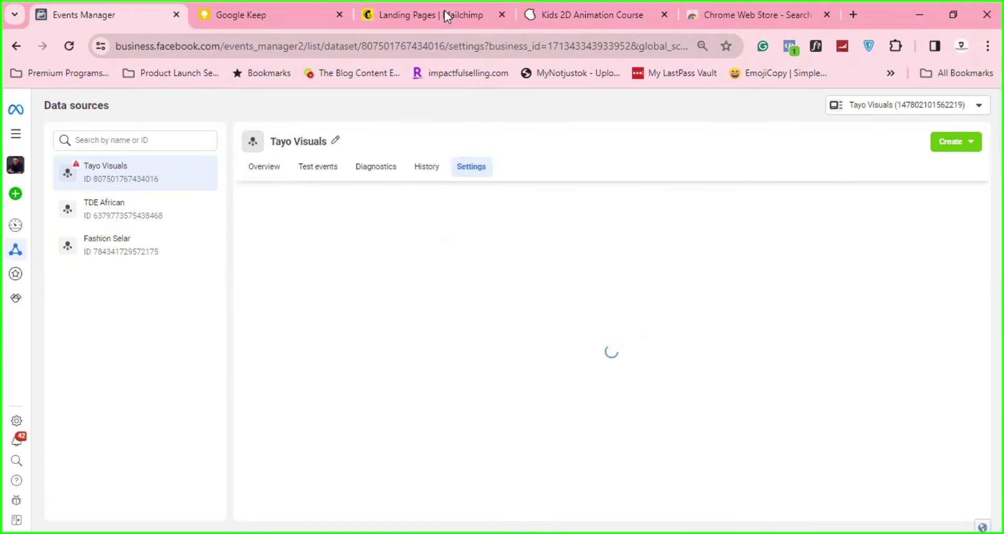
pyautogui.click(507, 28)
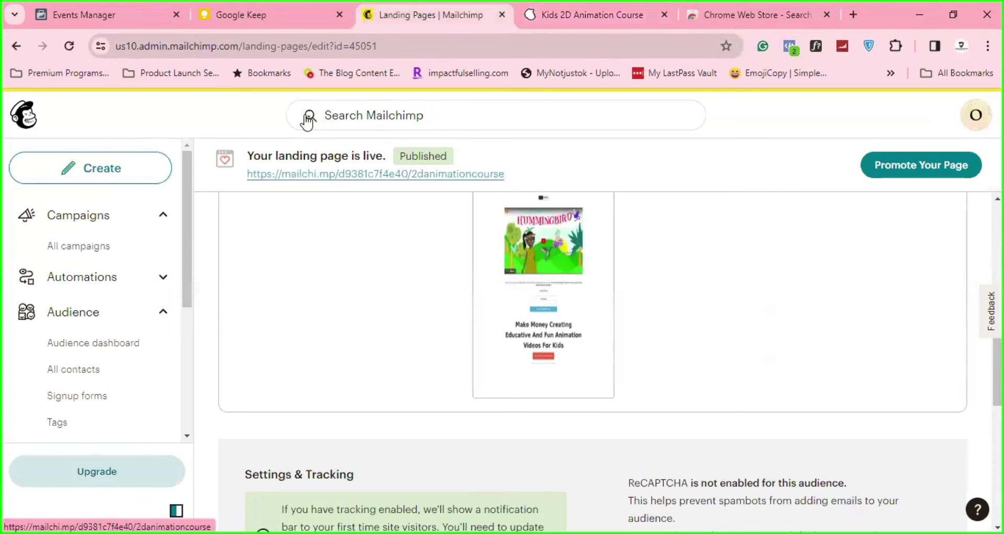
pyautogui.click(564, 16)
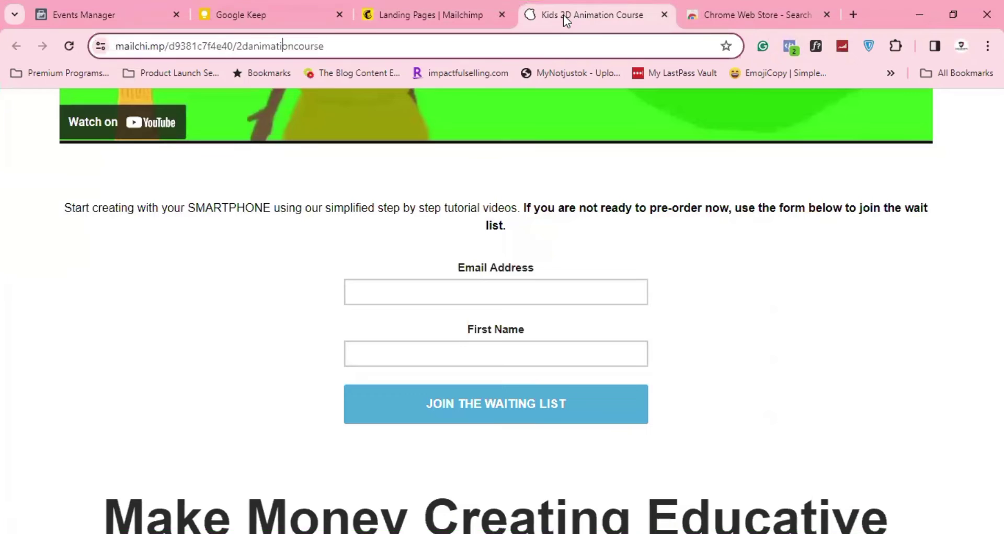
pyautogui.rightClick(283, 48)
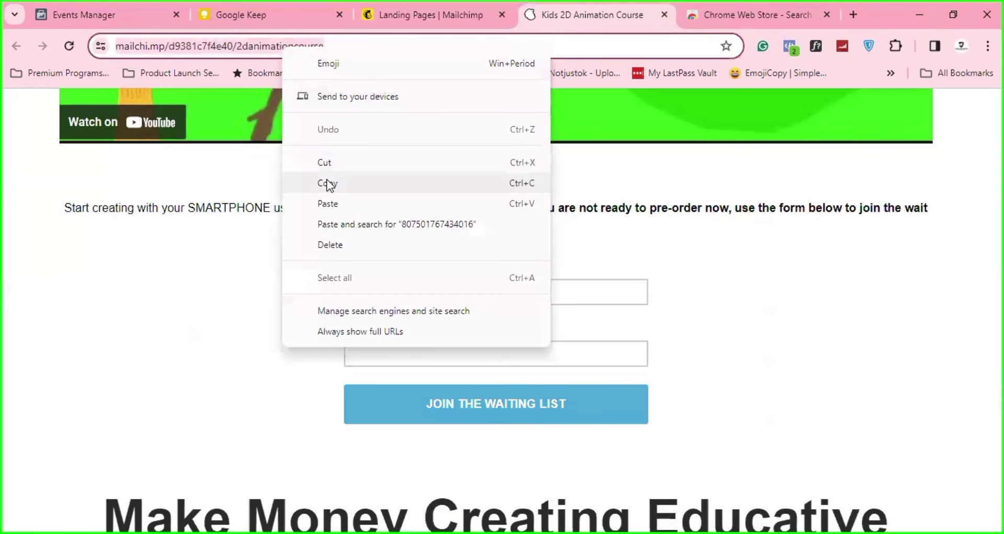
pyautogui.click(397, 11)
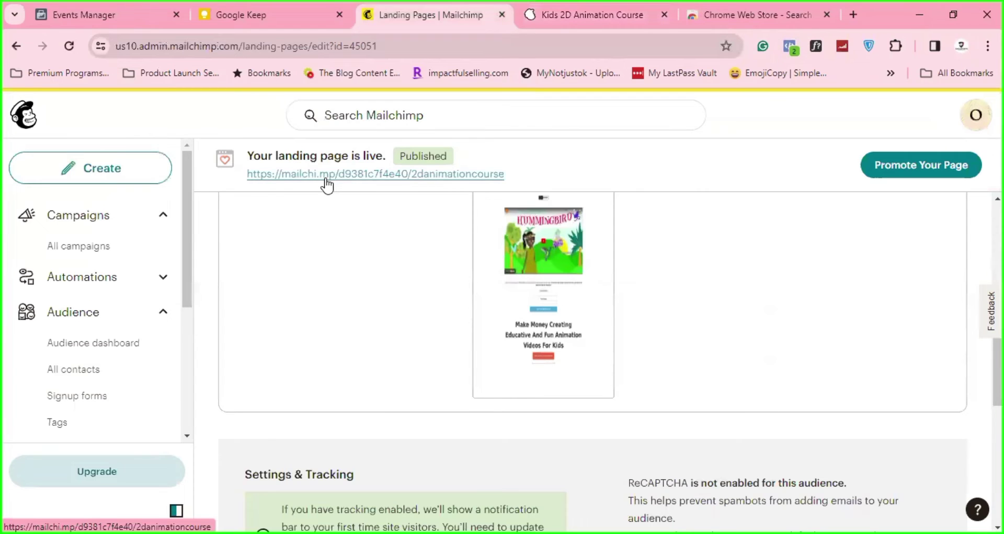
# Launch the event setup tool with the landing page URL pasted as the website
pyautogui.click(90, 17)
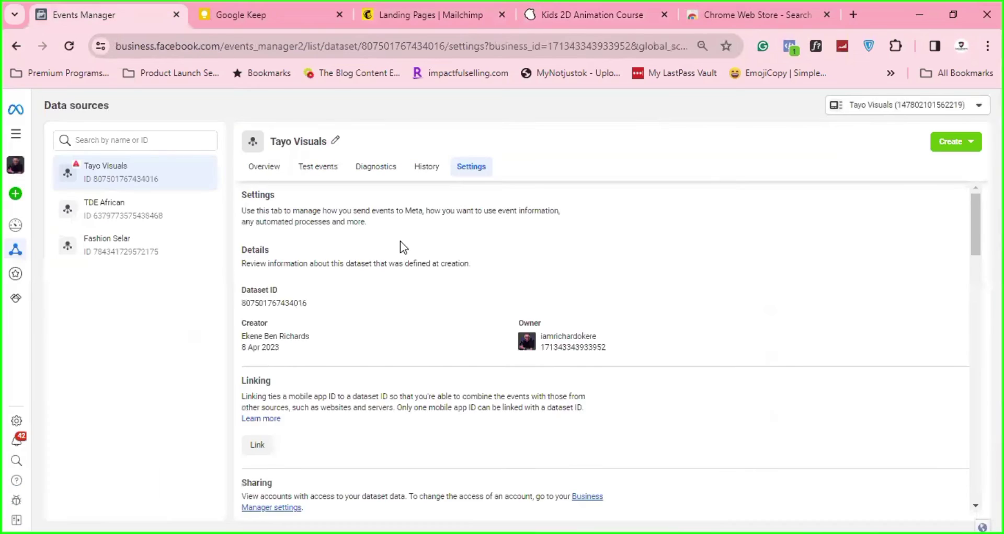
pyautogui.scroll(-1, 403, 245)
pyautogui.scroll(-7, 408, 249)
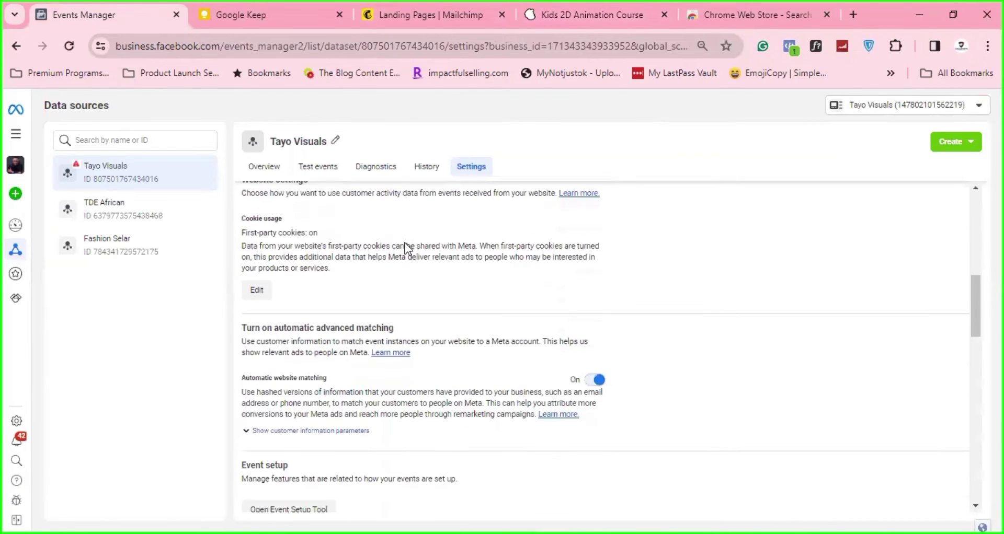
pyautogui.scroll(-6, 405, 242)
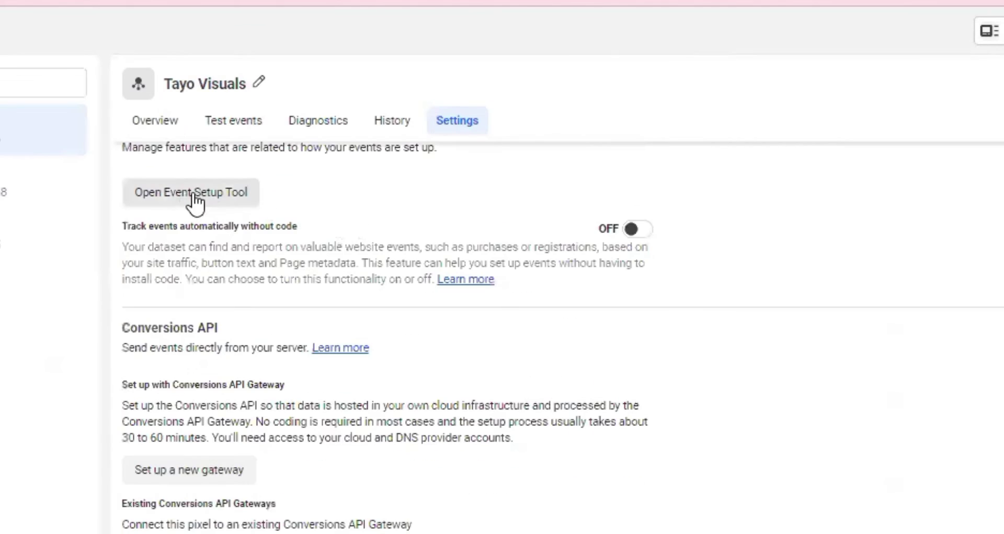
pyautogui.click(193, 199)
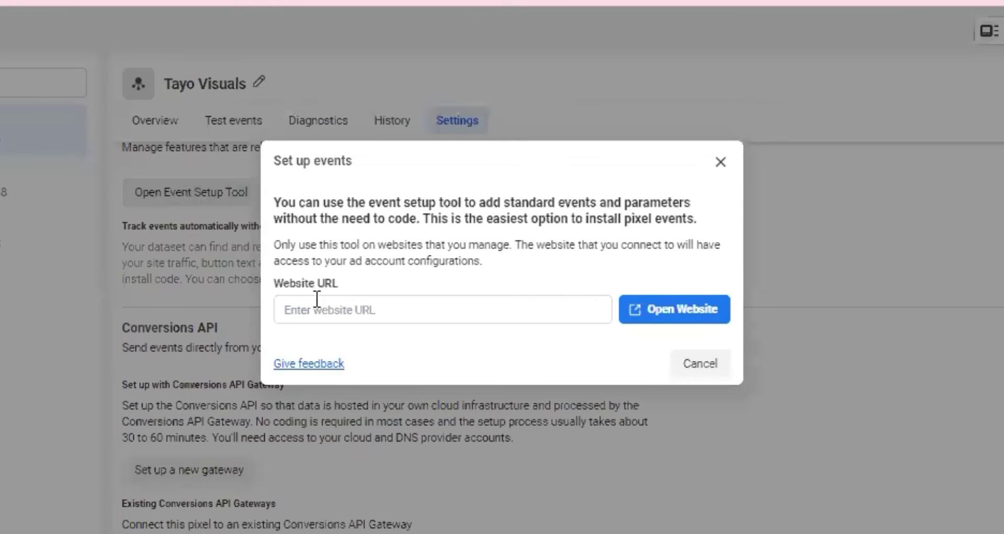
pyautogui.click(321, 302)
pyautogui.hotkey('ctrl', 'v')
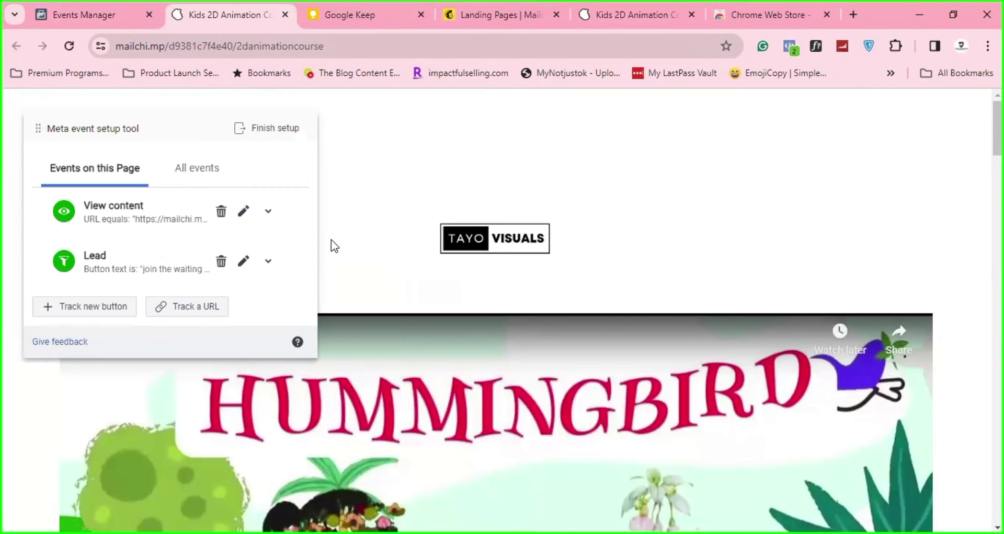
# Delete the existing Lead and View content events
pyautogui.click(221, 261)
pyautogui.click(222, 212)
pyautogui.click(186, 259)
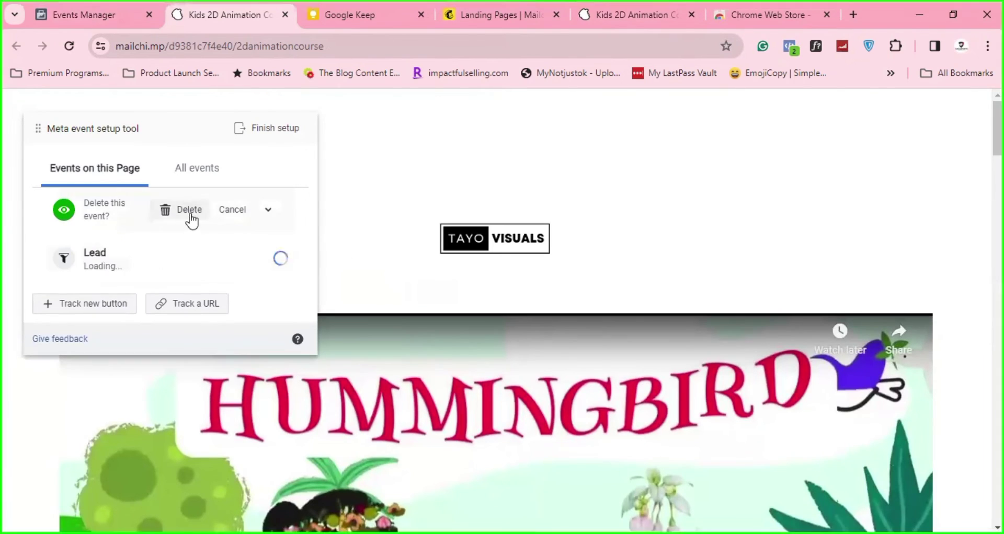
pyautogui.click(190, 210)
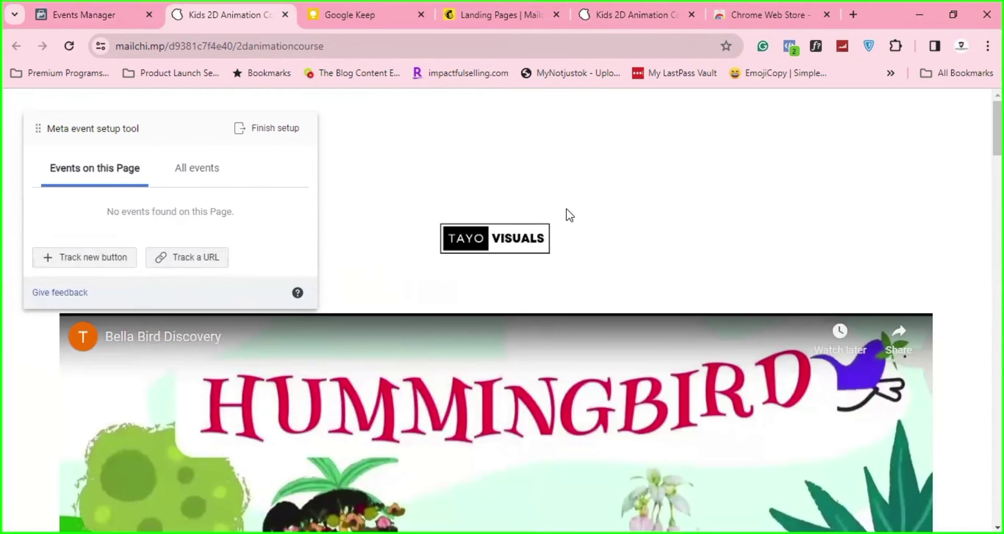
# Scroll the live landing page down to its waiting-list signup form
pyautogui.scroll(-12, 541, 185)
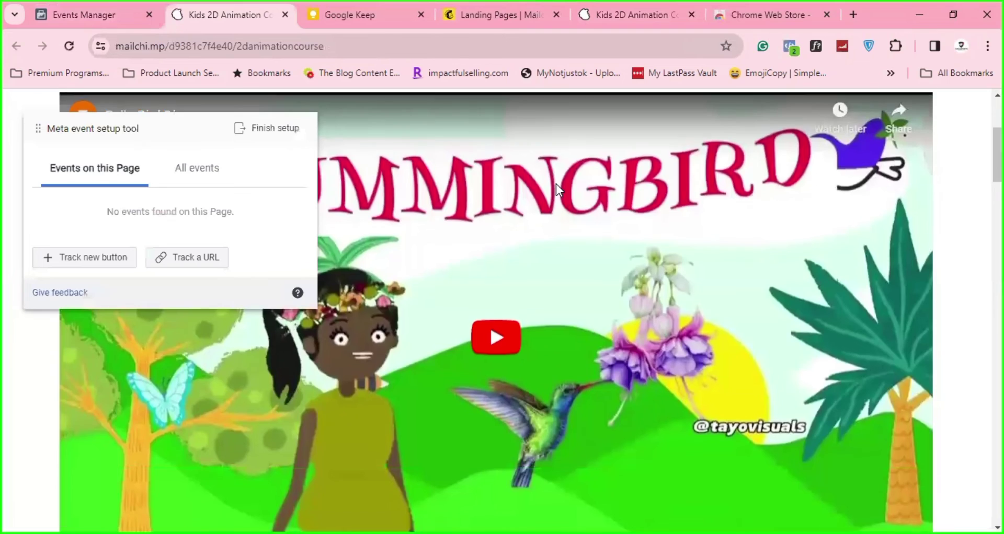
pyautogui.scroll(-3, 496, 193)
pyautogui.scroll(3, 522, 179)
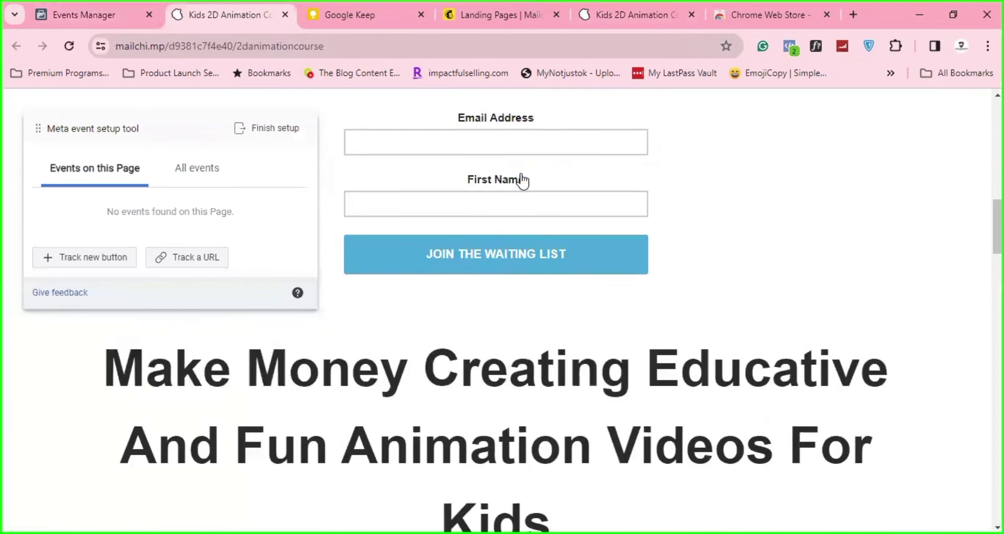
pyautogui.click(486, 217)
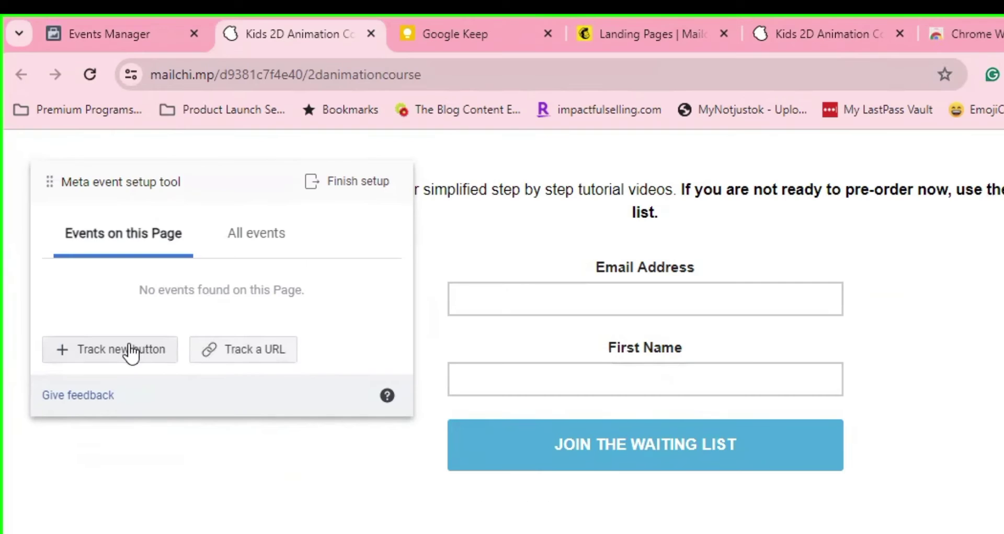
# Pick the JOIN THE WAITING LIST button and assign it the Lead event
pyautogui.click(102, 258)
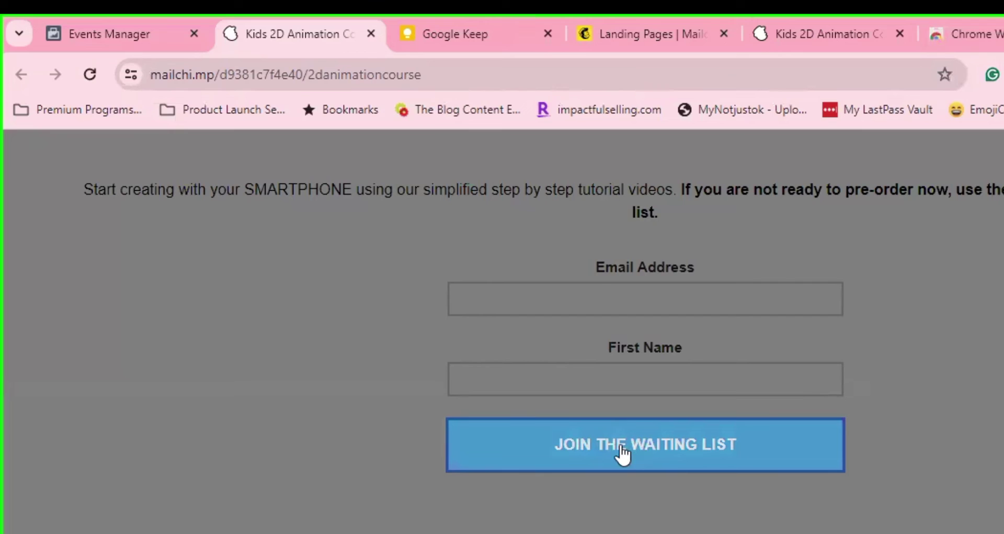
pyautogui.click(621, 454)
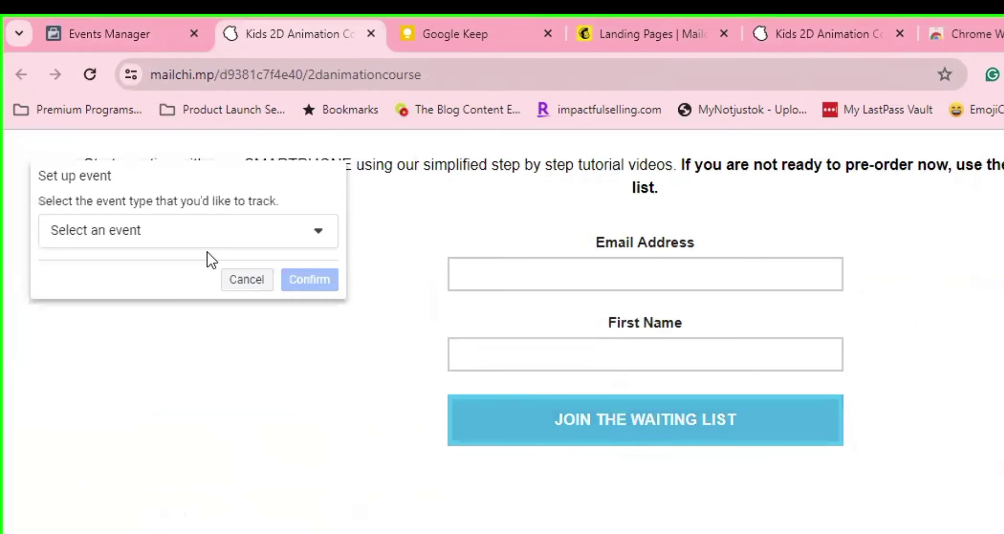
pyautogui.click(121, 238)
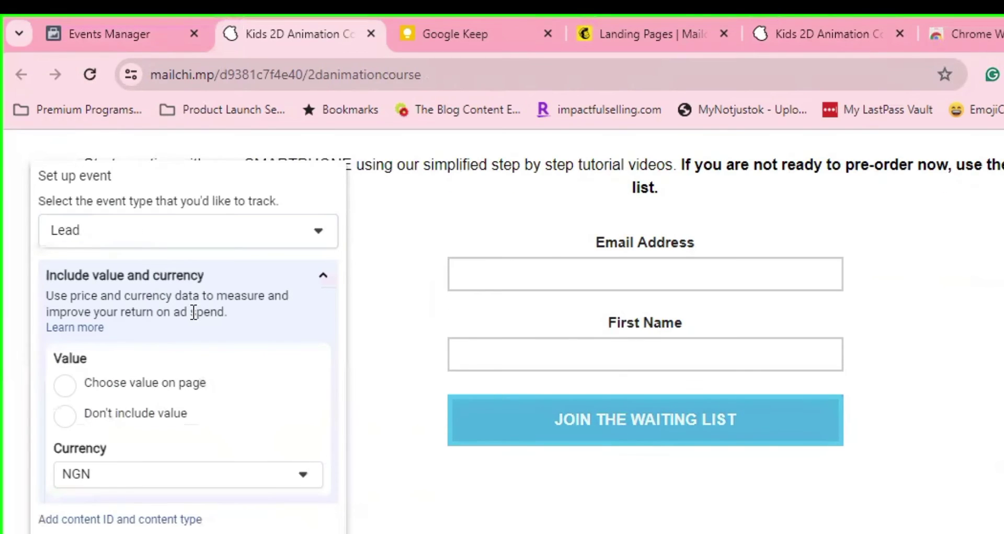
pyautogui.click(127, 360)
pyautogui.scroll(-3, 283, 515)
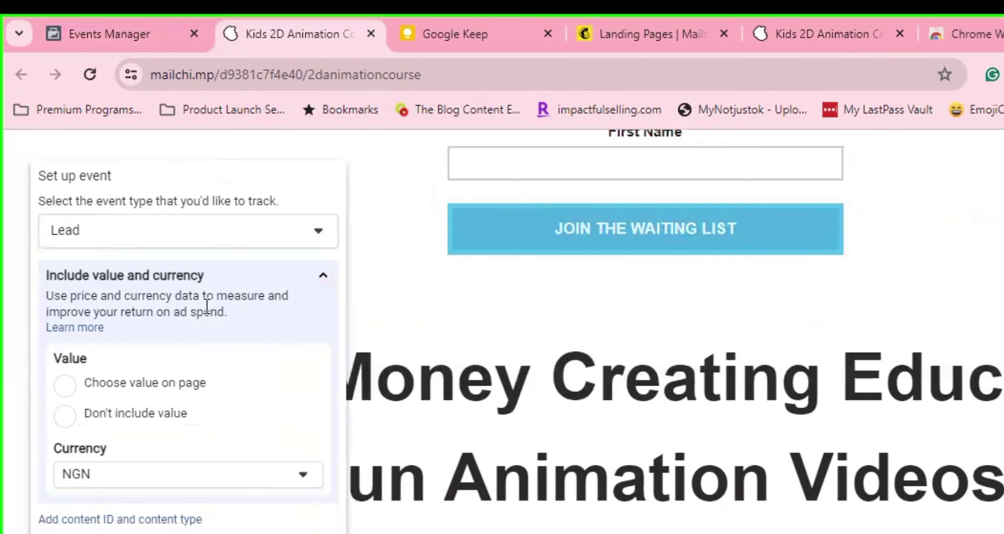
# Review the event types, keep Lead, and confirm the button's Lead event
pyautogui.click(191, 230)
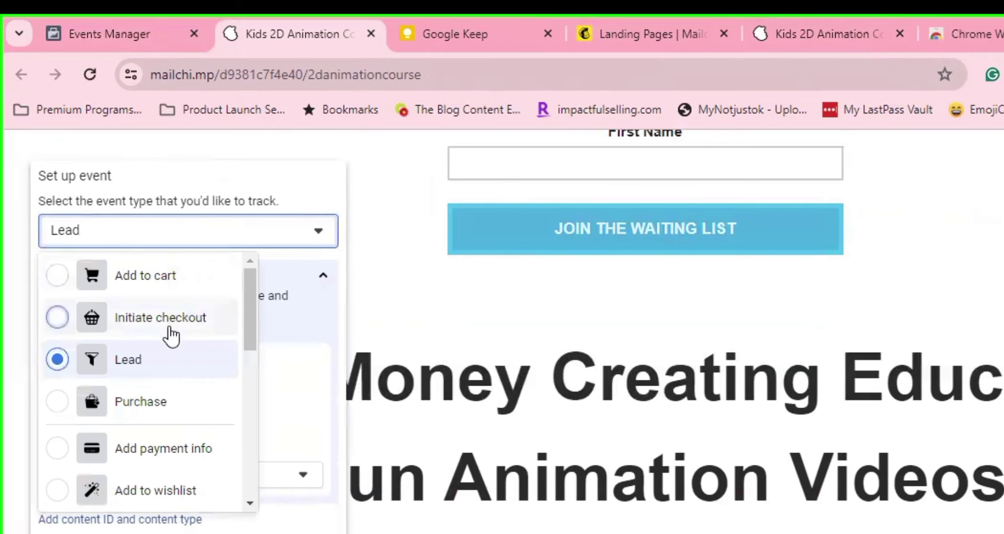
pyautogui.scroll(-2, 170, 334)
pyautogui.scroll(2, 171, 345)
pyautogui.scroll(-2, 170, 359)
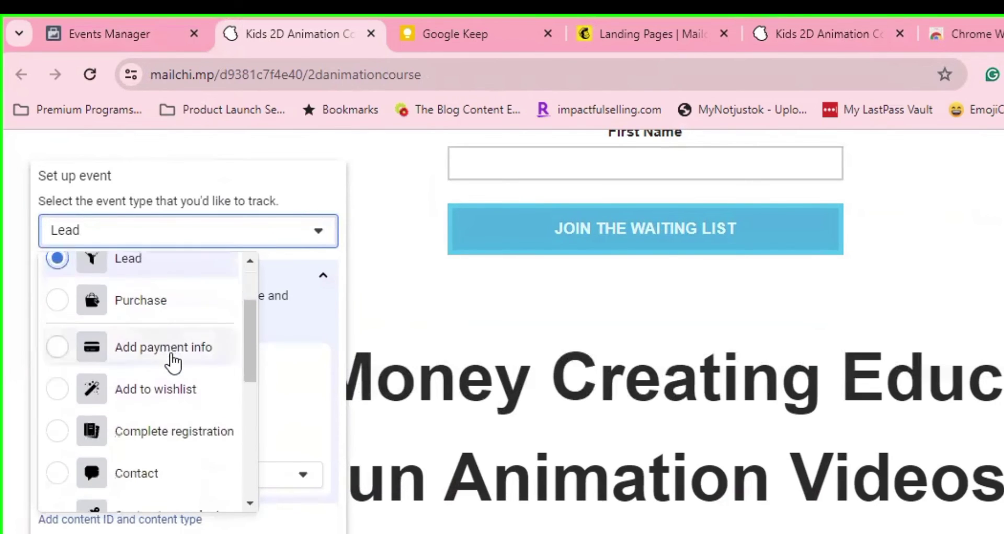
pyautogui.scroll(-2, 162, 350)
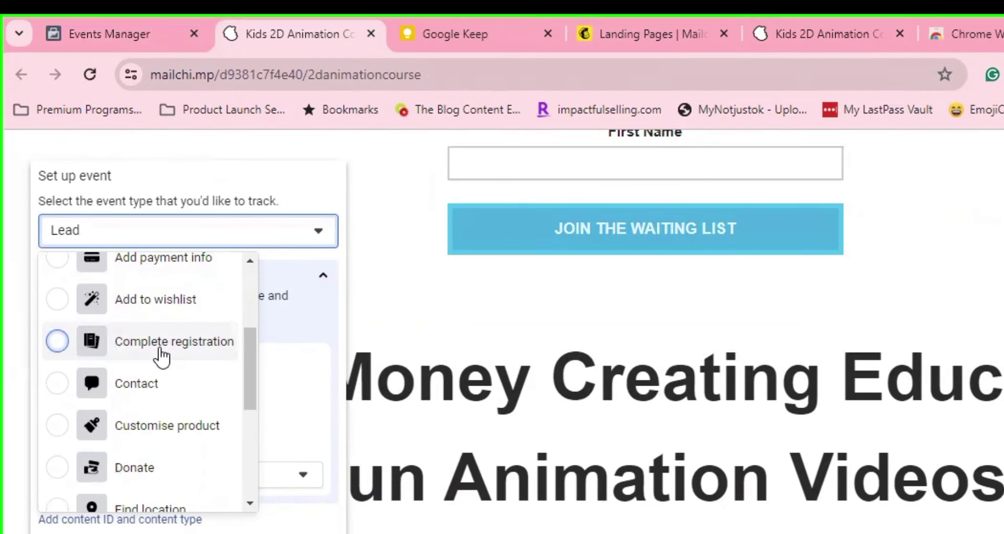
pyautogui.scroll(-2, 162, 358)
pyautogui.scroll(5, 159, 353)
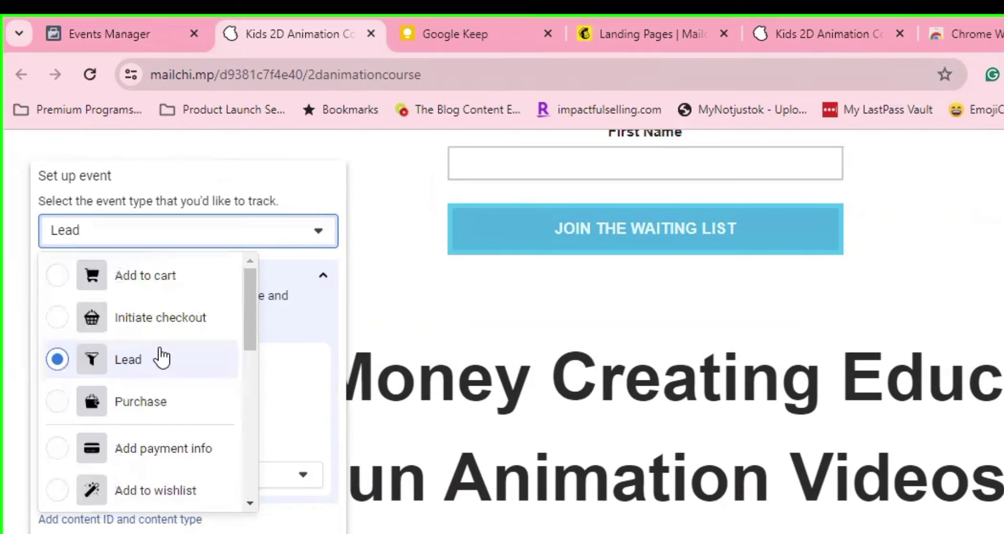
pyautogui.scroll(-3, 162, 358)
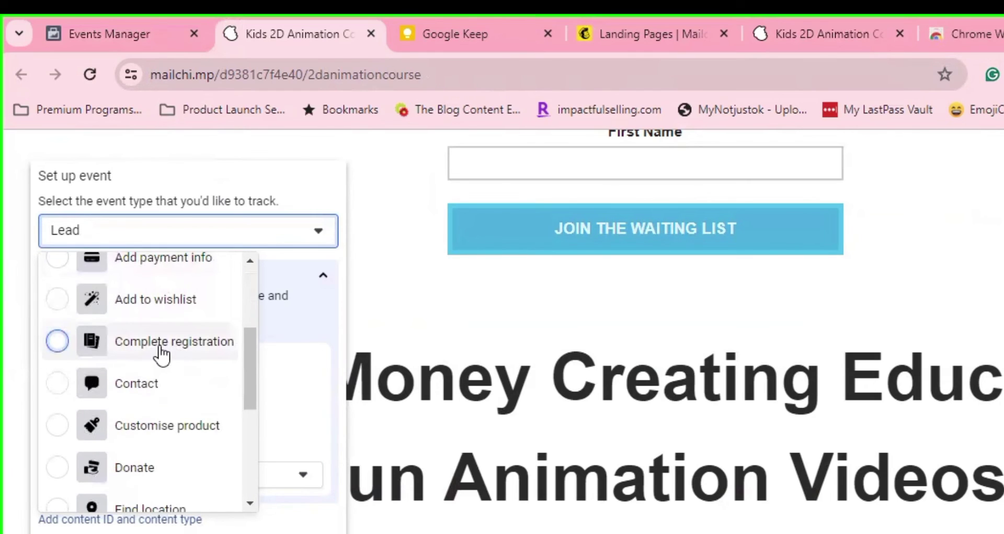
pyautogui.scroll(3, 161, 355)
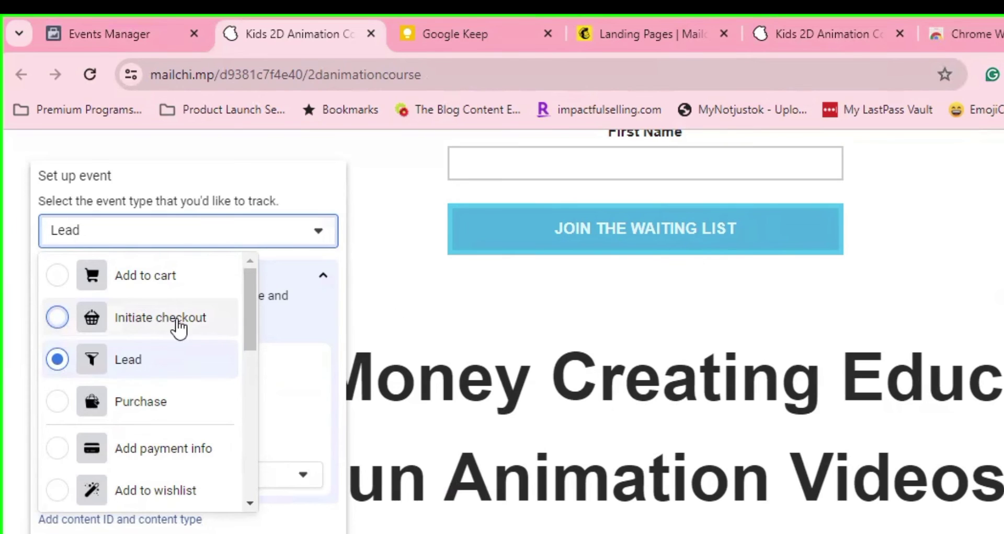
pyautogui.scroll(5, 157, 355)
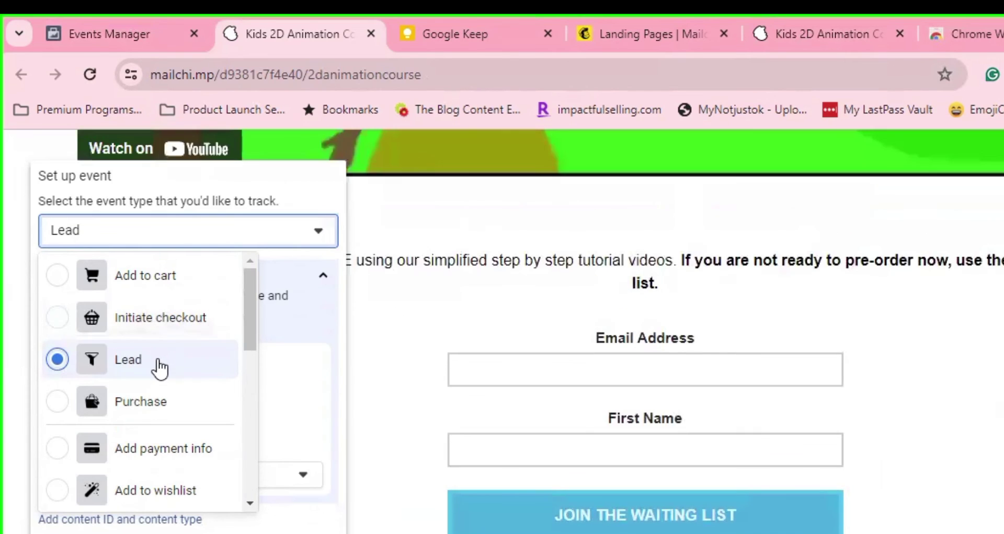
pyautogui.click(157, 361)
pyautogui.scroll(-2, 257, 502)
pyautogui.scroll(-1, 260, 515)
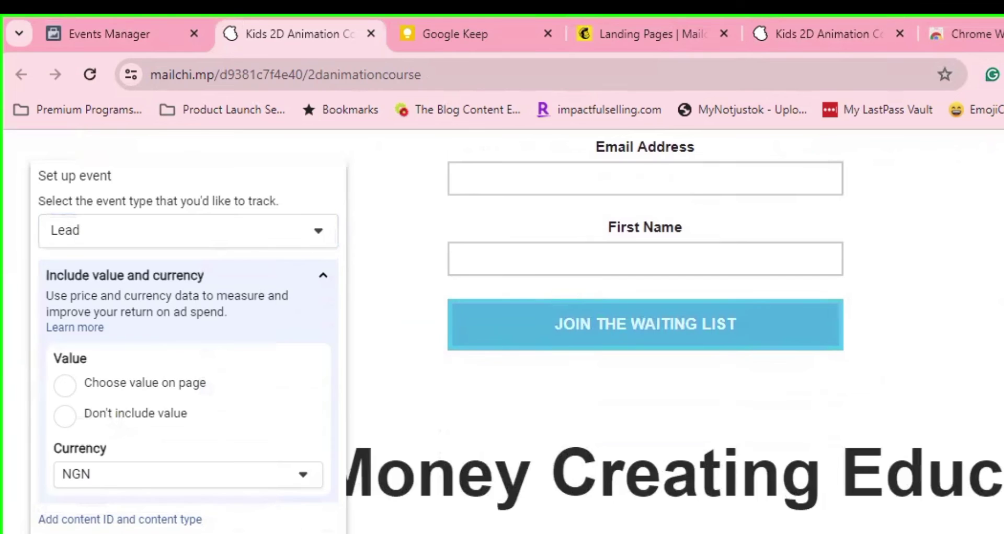
pyautogui.click(309, 533)
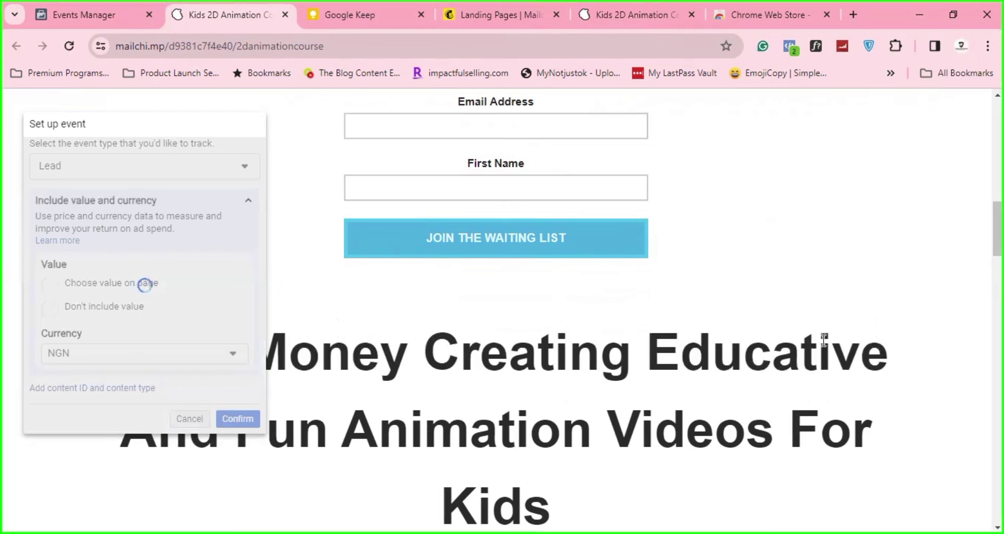
pyautogui.scroll(7, 783, 283)
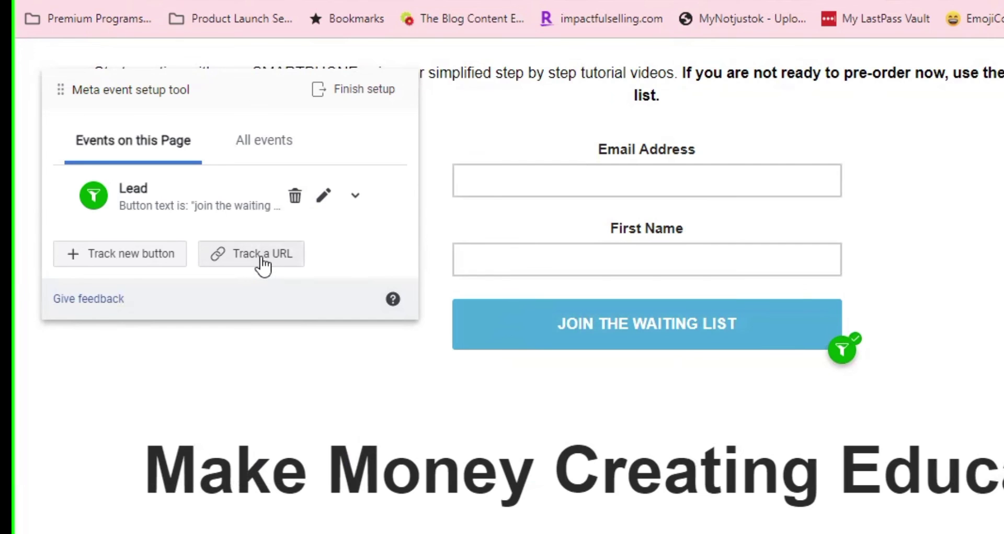
# Add a URL-equals rule for the landing page address as View content and confirm it
pyautogui.click(263, 256)
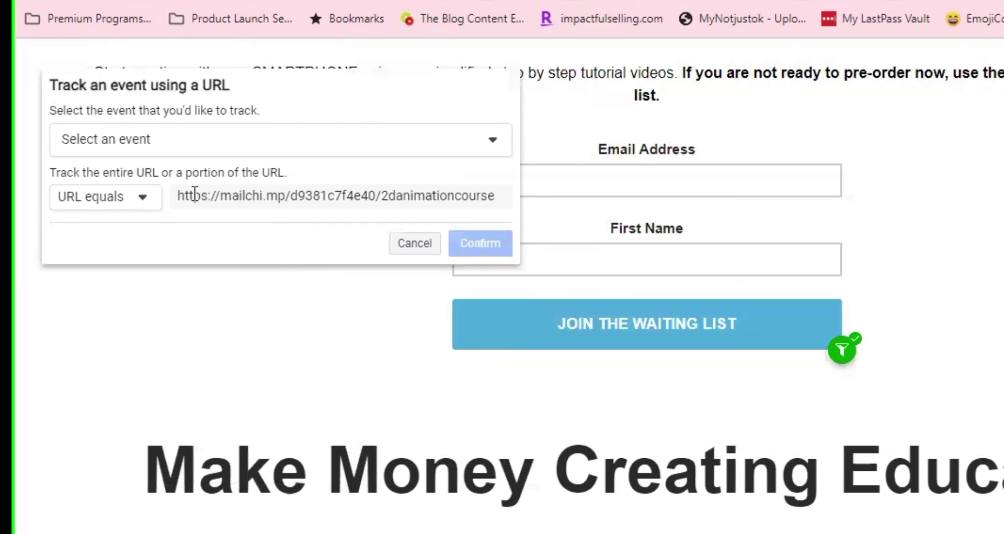
pyautogui.click(178, 150)
pyautogui.scroll(-5, 166, 306)
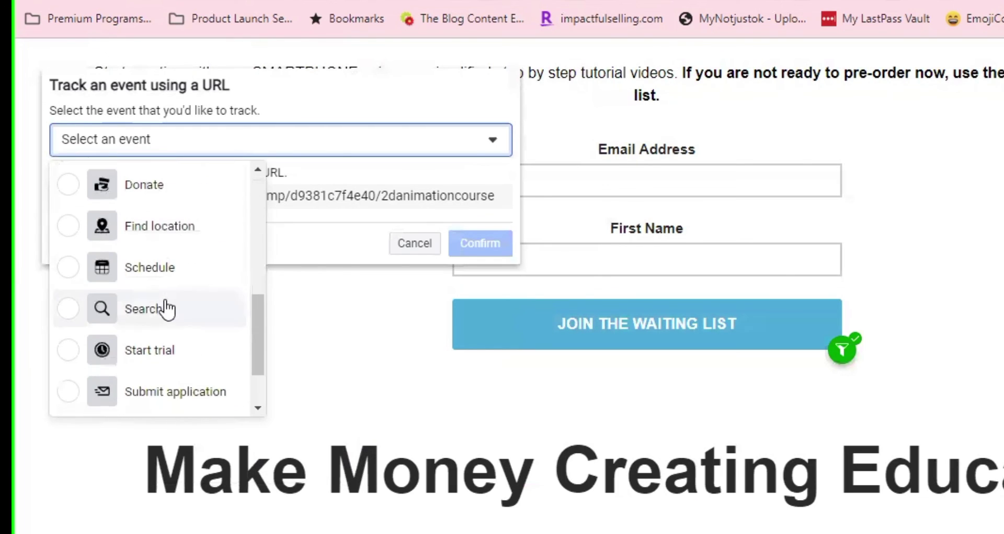
pyautogui.scroll(-2, 167, 308)
pyautogui.click(157, 400)
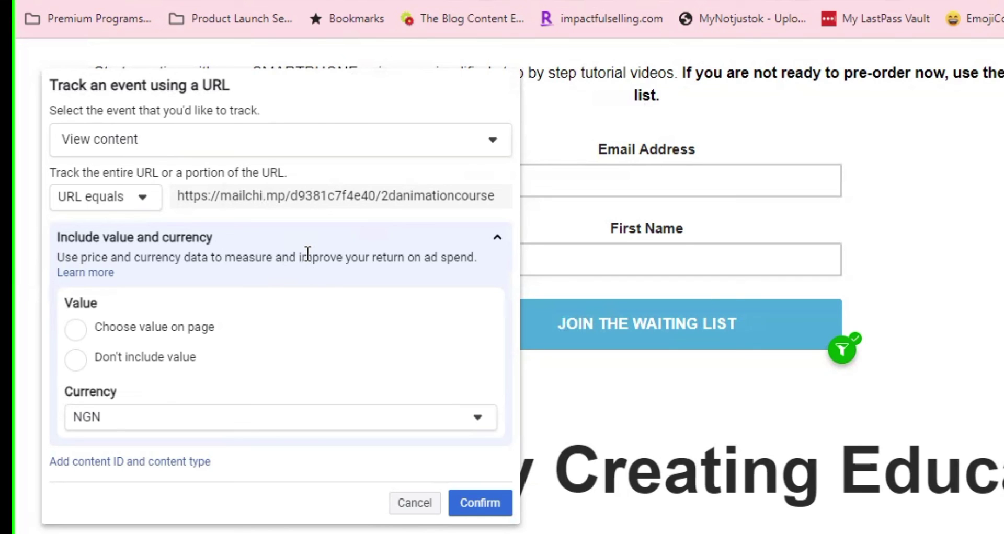
pyautogui.scroll(-3, 324, 282)
pyautogui.click(473, 503)
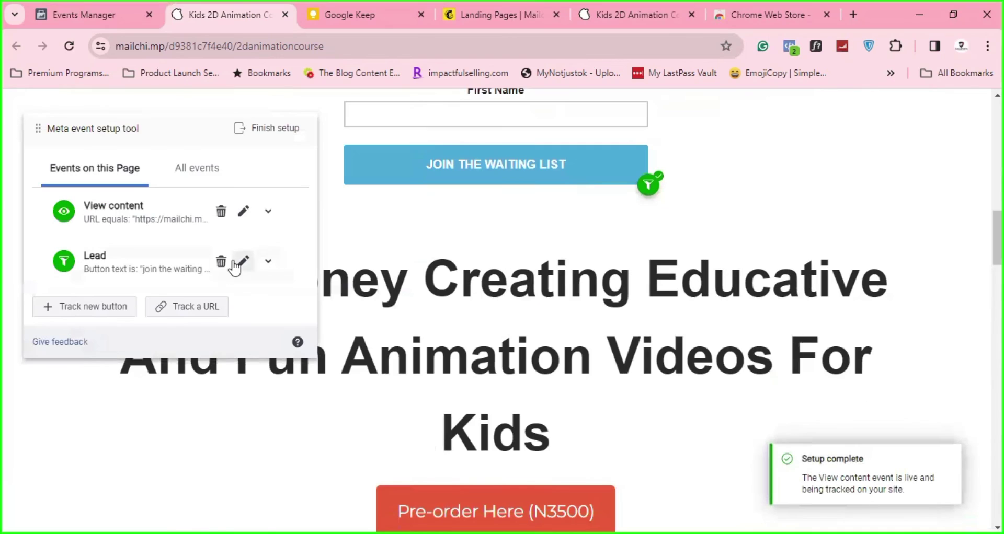
pyautogui.scroll(4, 514, 289)
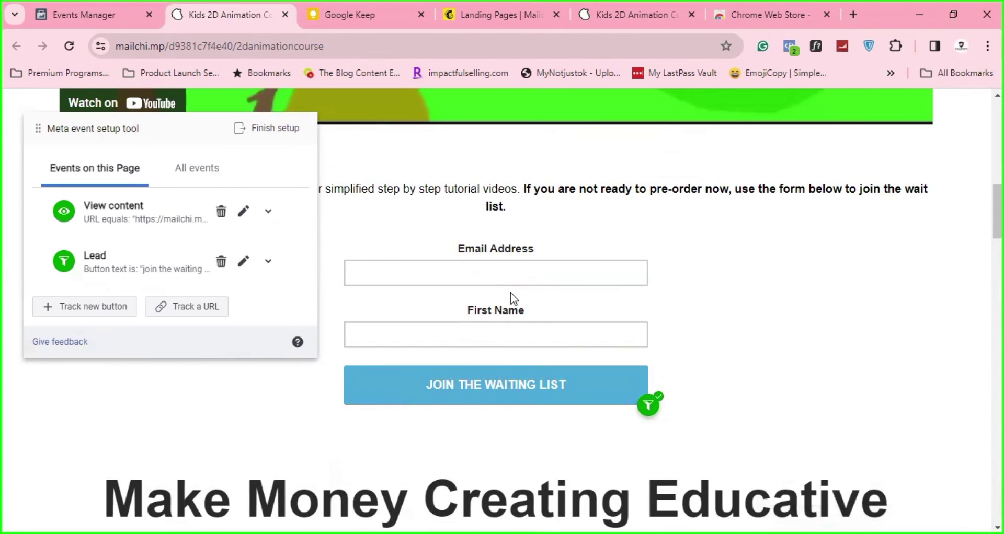
pyautogui.scroll(3, 507, 229)
pyautogui.scroll(1, 510, 234)
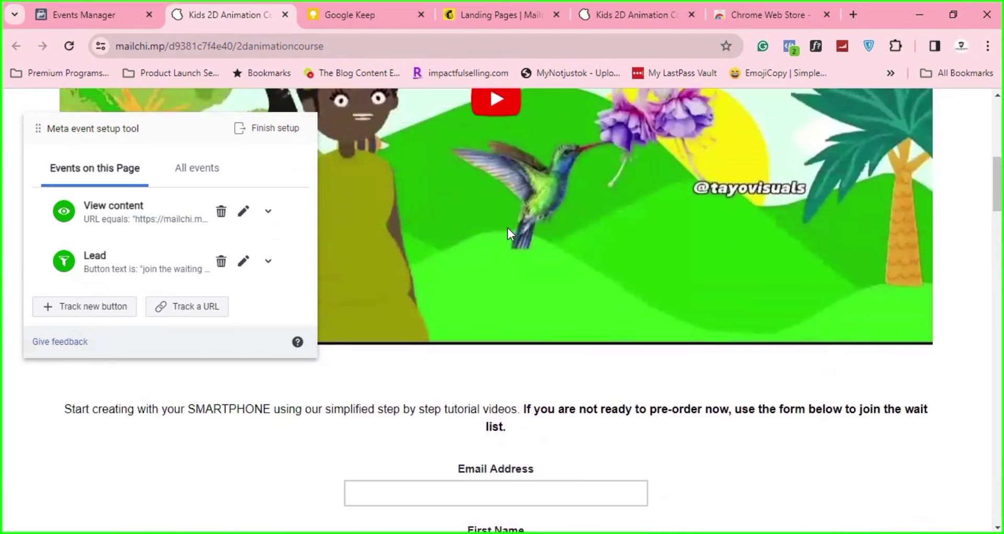